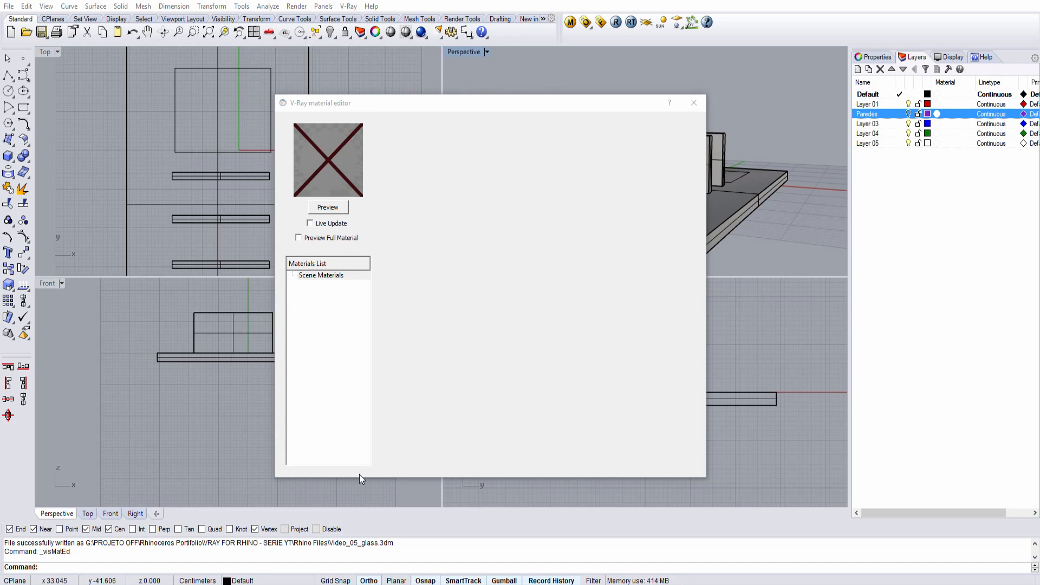
Step: Create a Standard V-Ray material in the scene materials and generate its preview
drag(492, 106, 290, 87)
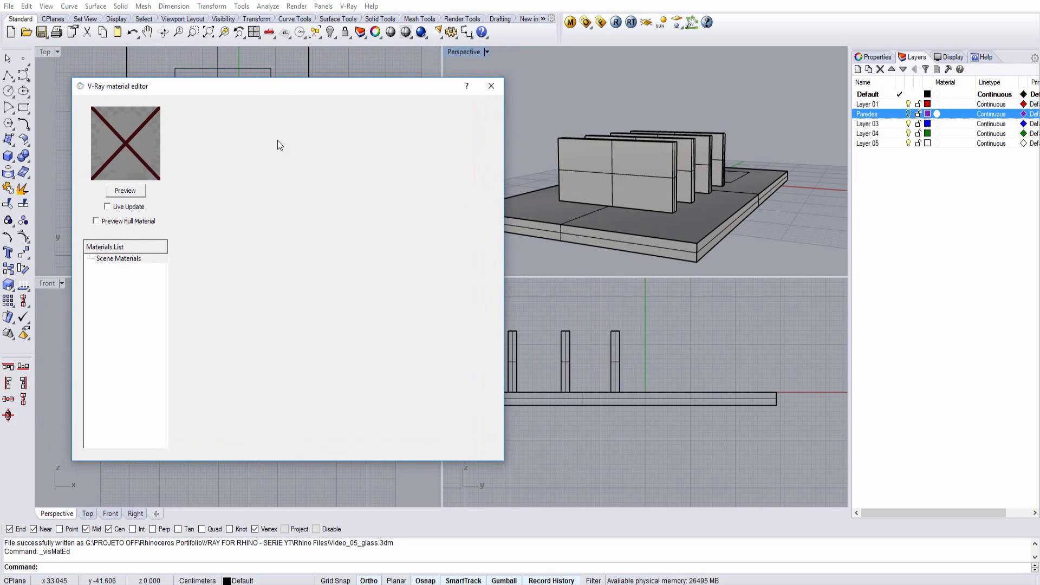
right_click(115, 259)
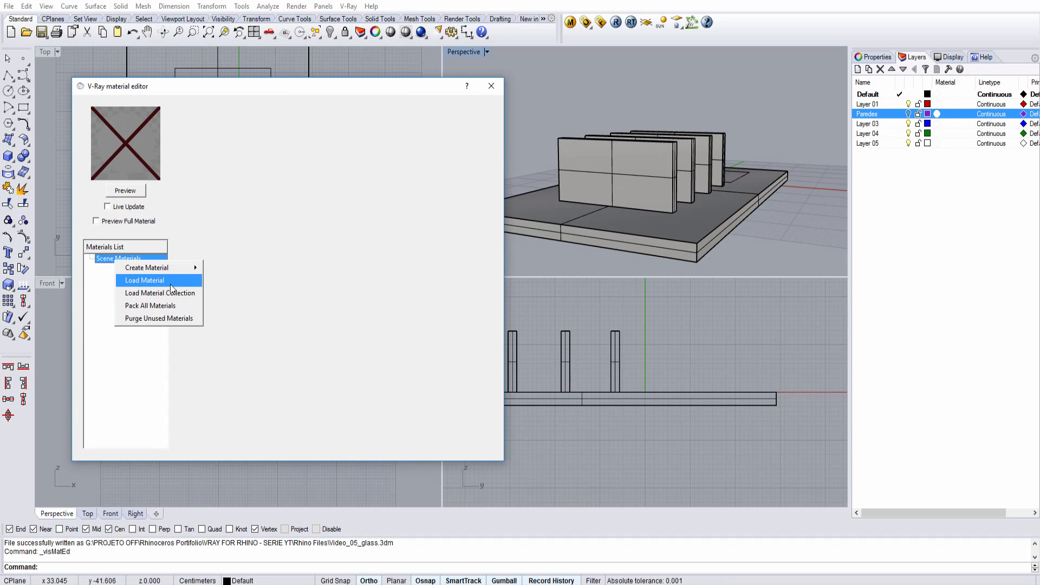
mouse_move(172, 269)
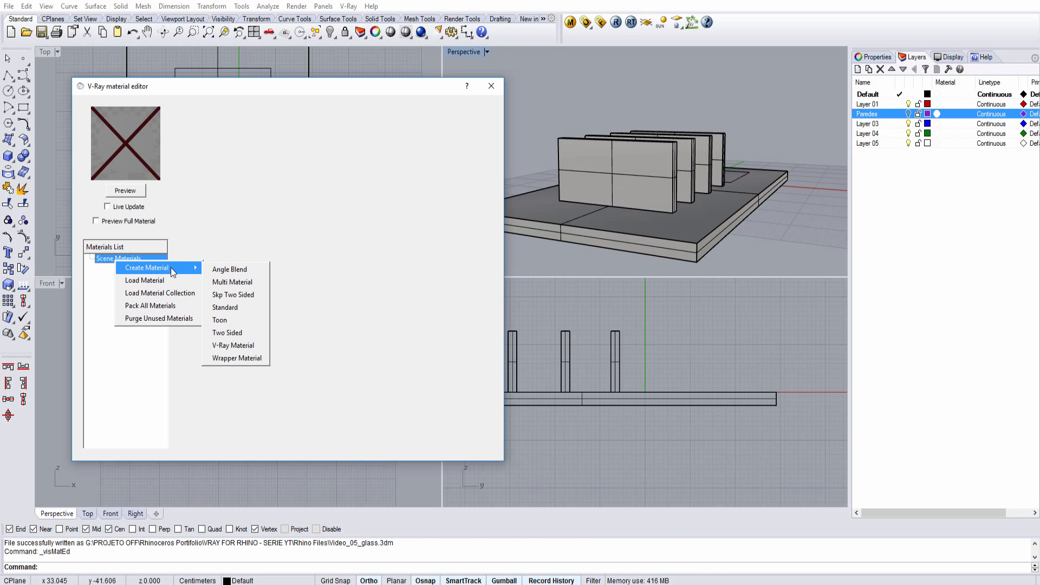
click(232, 309)
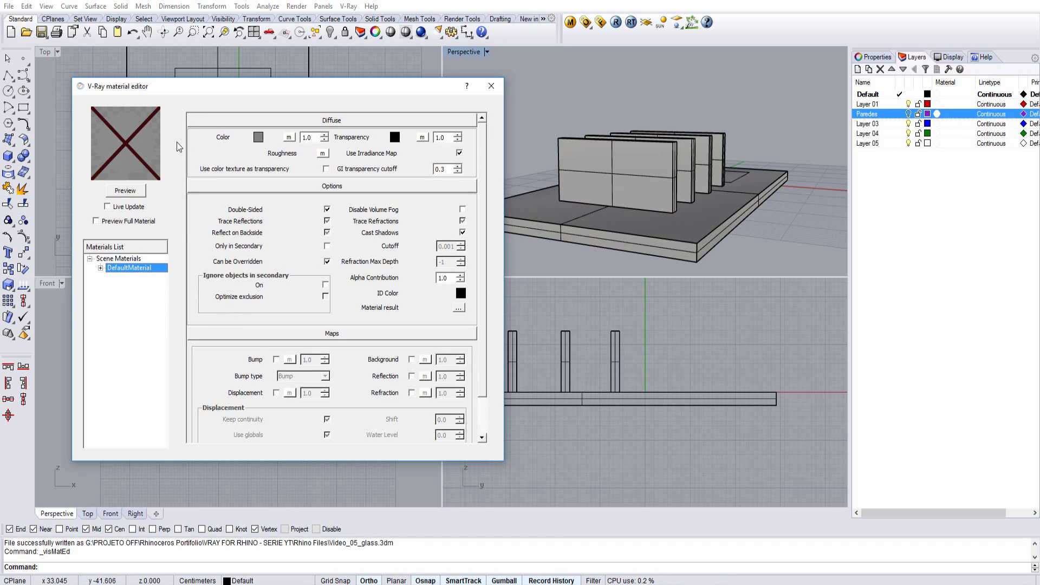
click(138, 194)
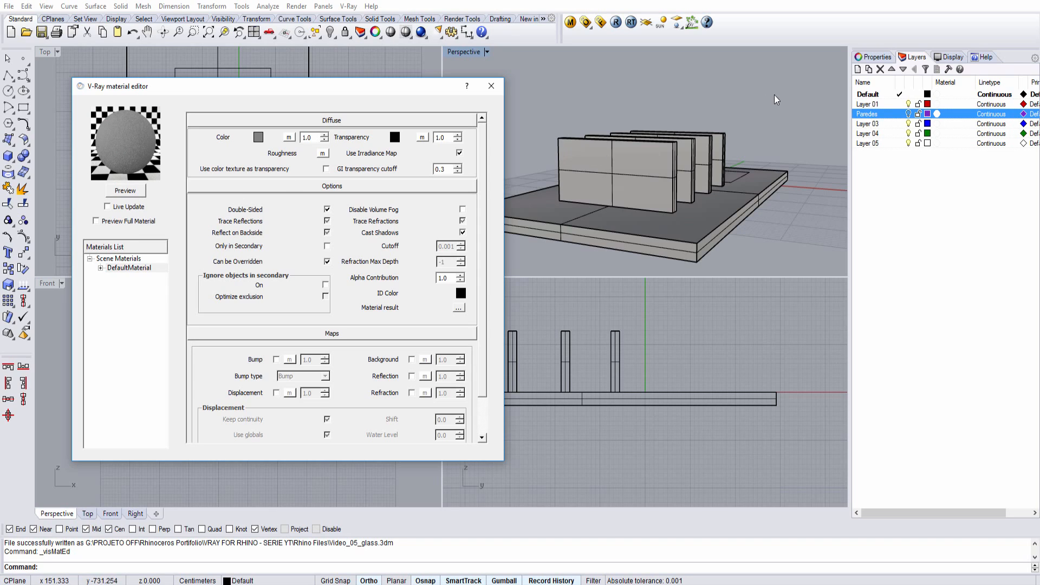
Step: Select all objects in the perspective view and apply DefaultMaterial to the selection
drag(777, 92, 618, 234)
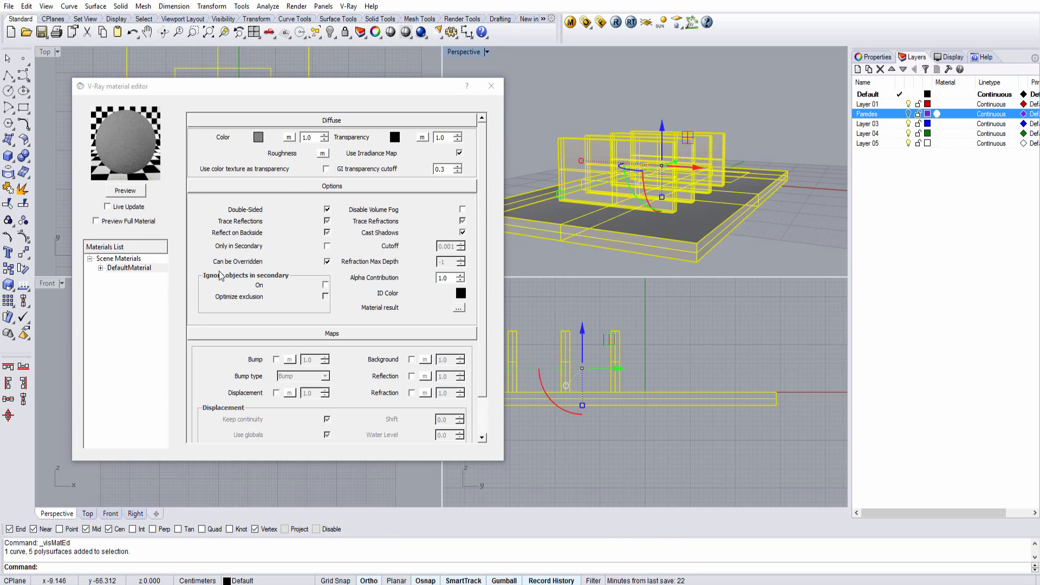
right_click(140, 273)
click(179, 339)
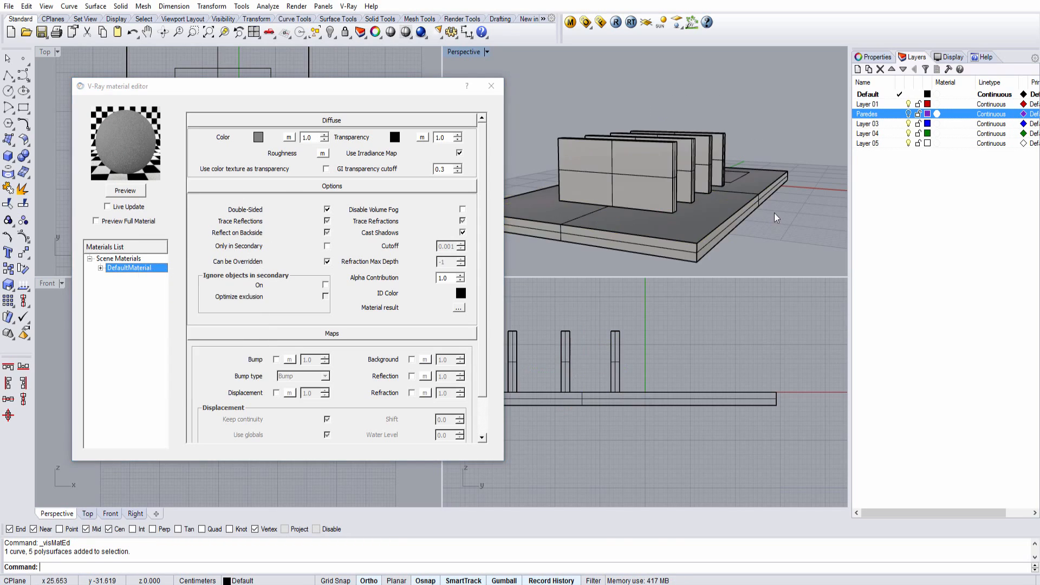
Step: Create a second Standard material, rename it Glass_01 and generate its preview
right_click(103, 260)
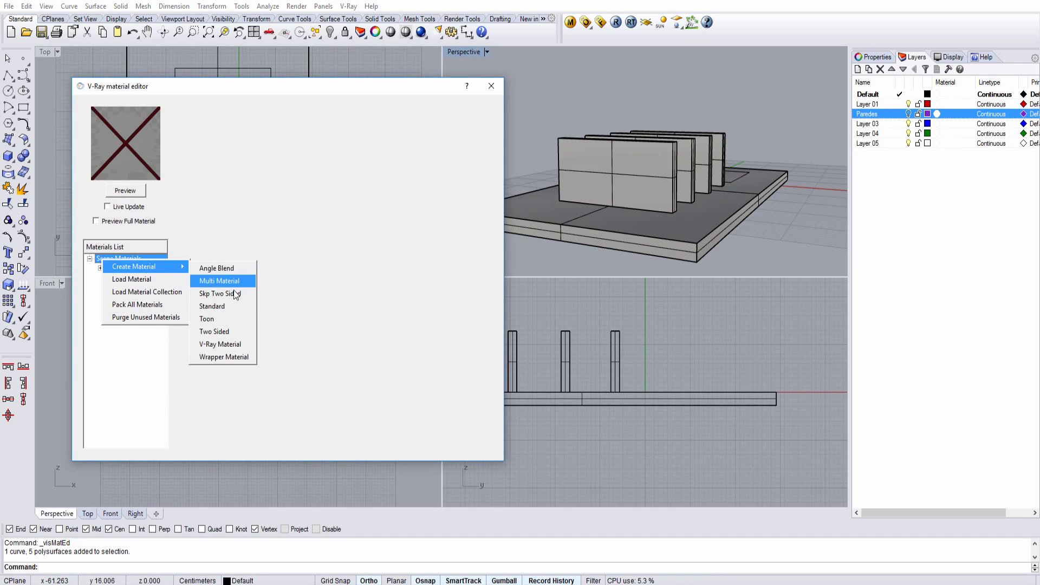
click(227, 306)
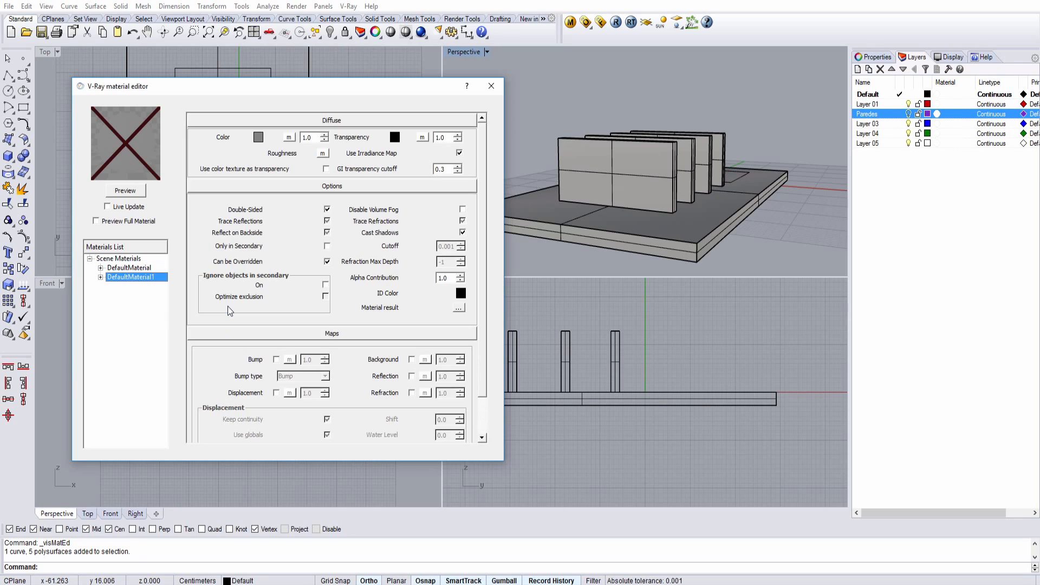
right_click(134, 282)
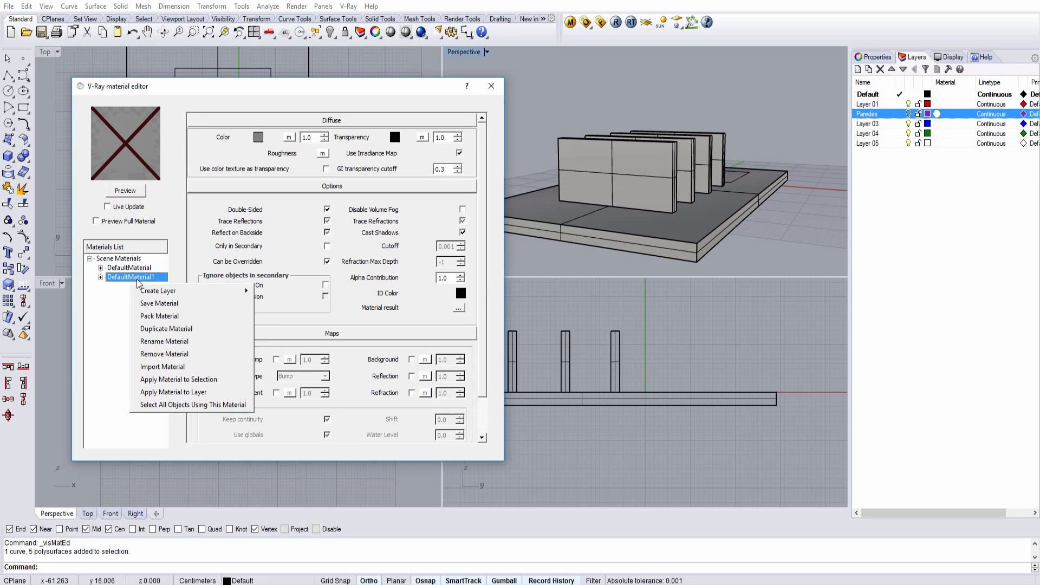
click(152, 342)
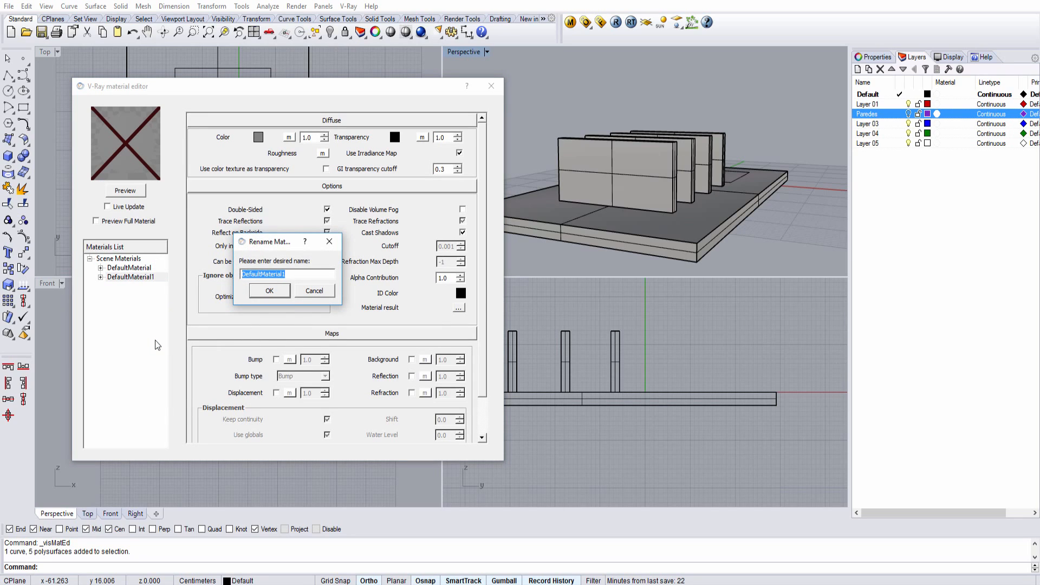
text(Glass_01)
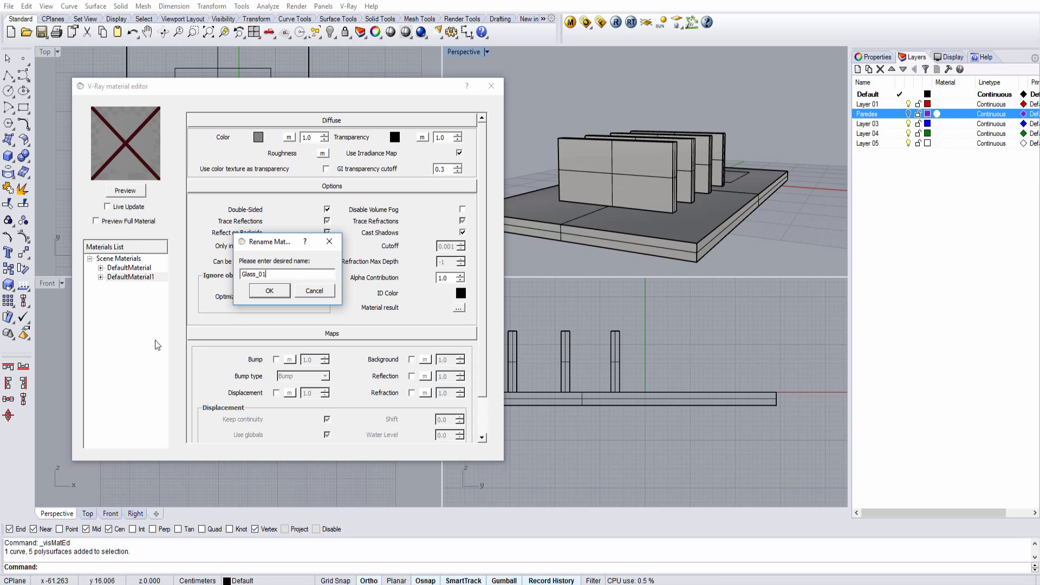
click(260, 292)
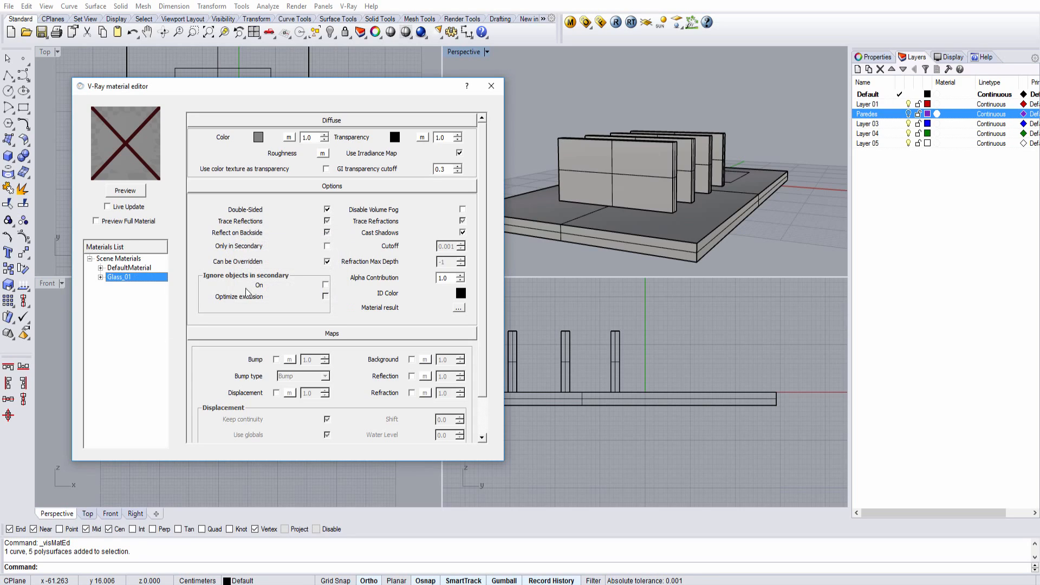
click(126, 191)
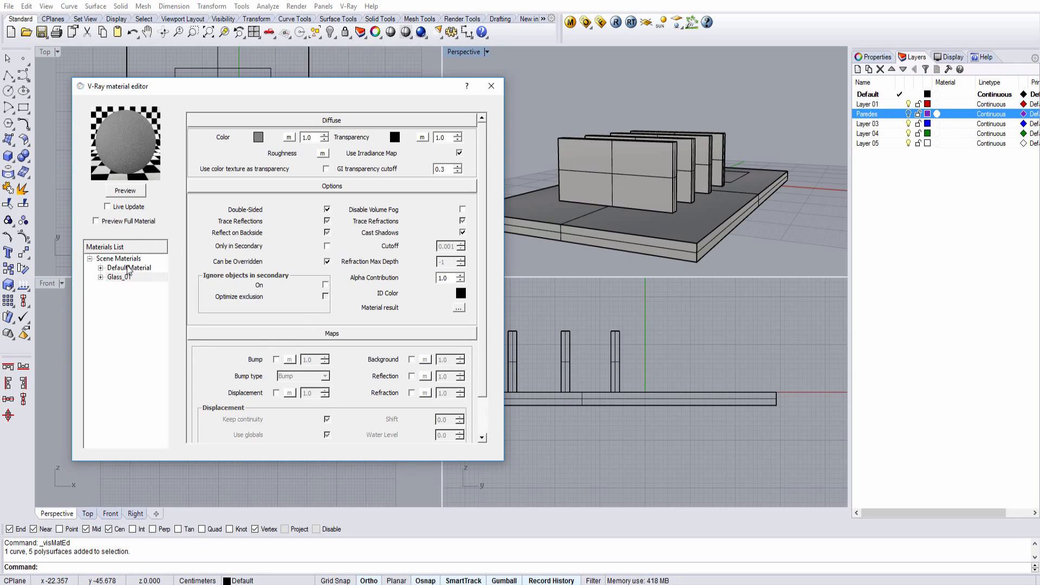
Step: With the front panel selected, add a Refraction layer to the Glass_01 material and refresh its preview
click(578, 155)
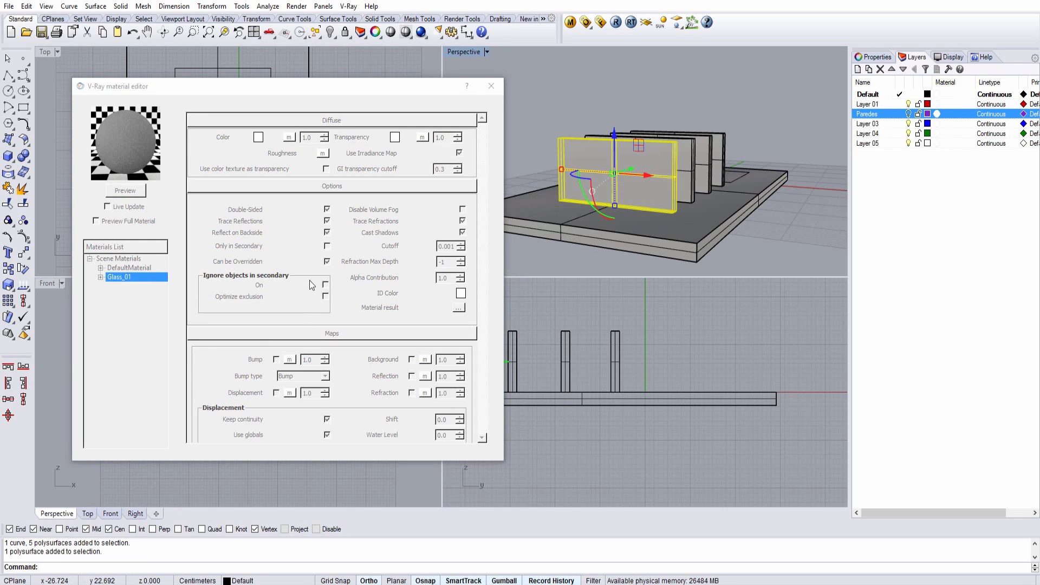
right_click(123, 278)
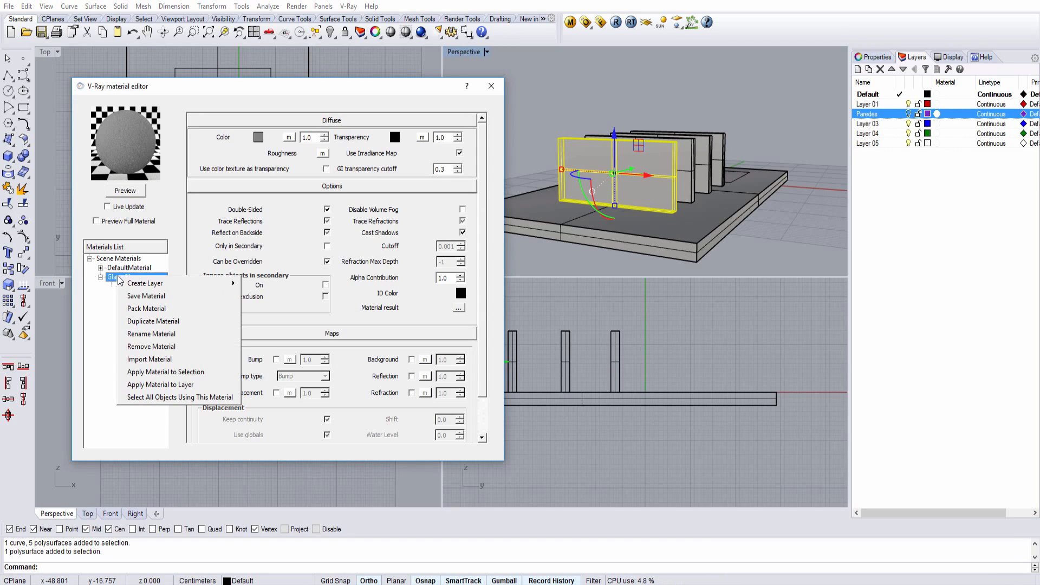
mouse_move(124, 286)
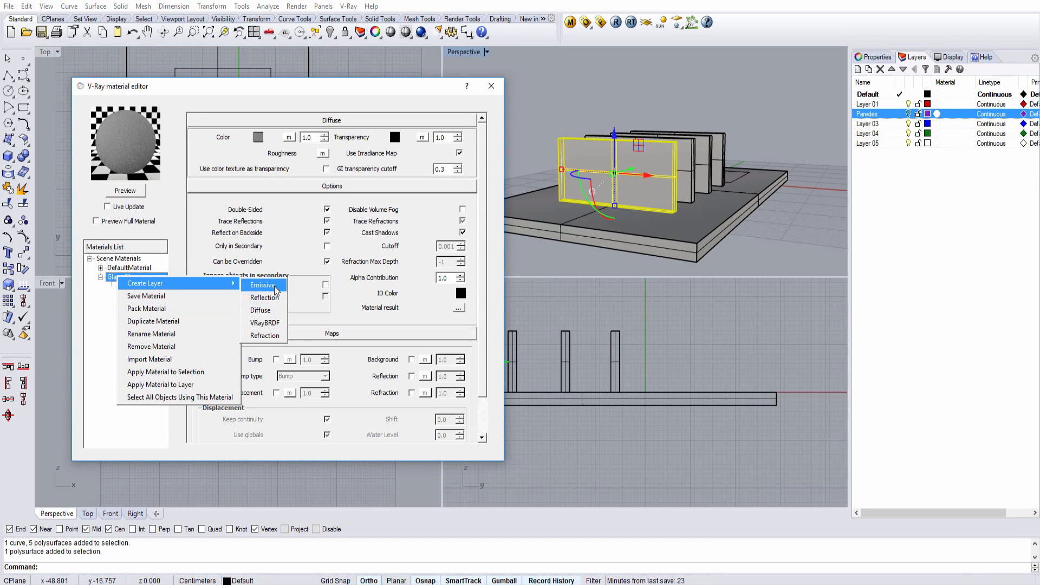
click(265, 335)
click(129, 193)
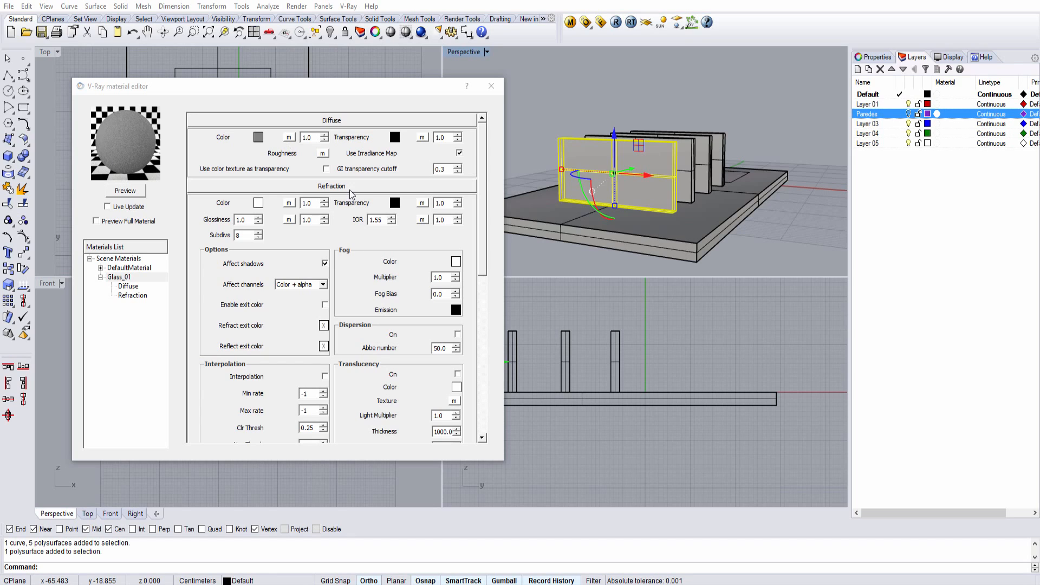
click(289, 186)
click(332, 122)
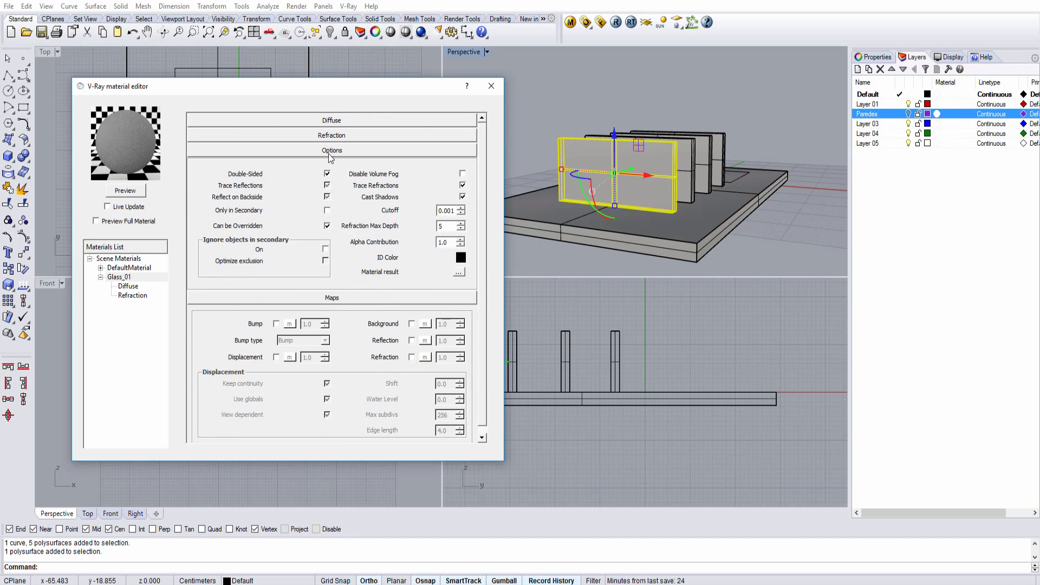
click(331, 147)
click(327, 138)
click(329, 123)
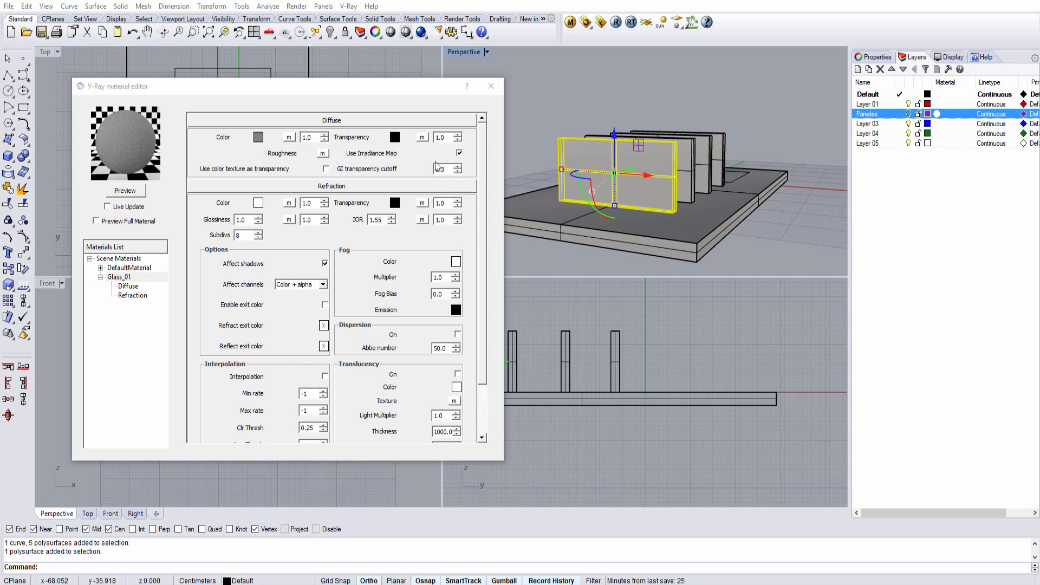
Step: Set the diffuse transparency color of Glass_01 to White and refresh the material preview
click(395, 138)
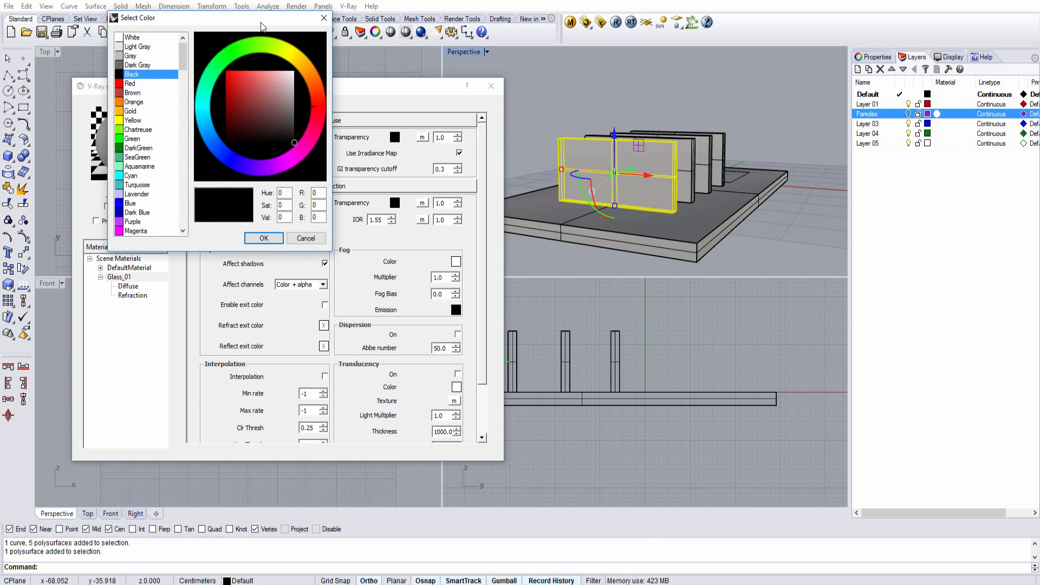
drag(263, 23, 537, 161)
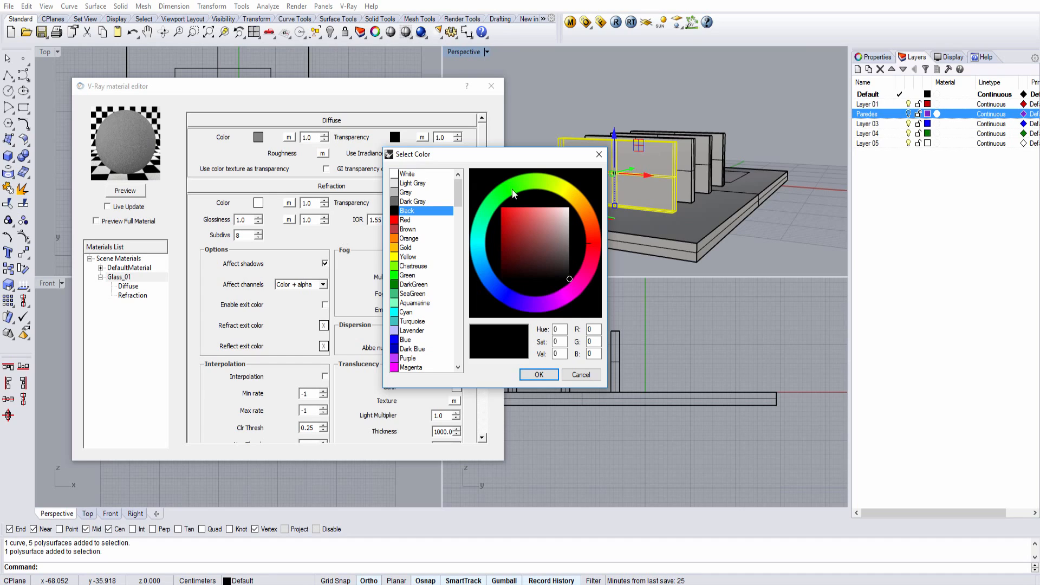
click(407, 174)
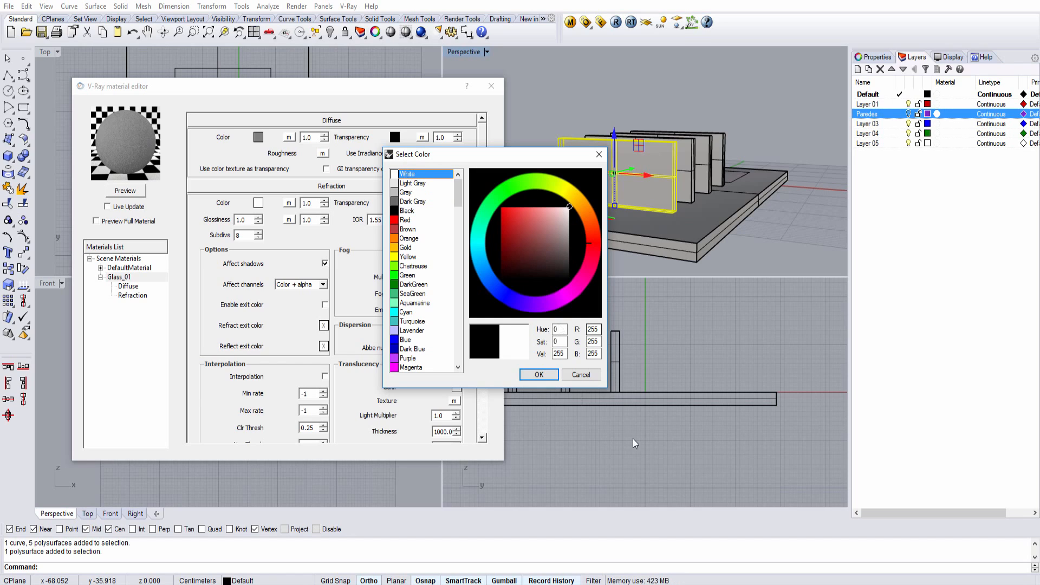
click(538, 375)
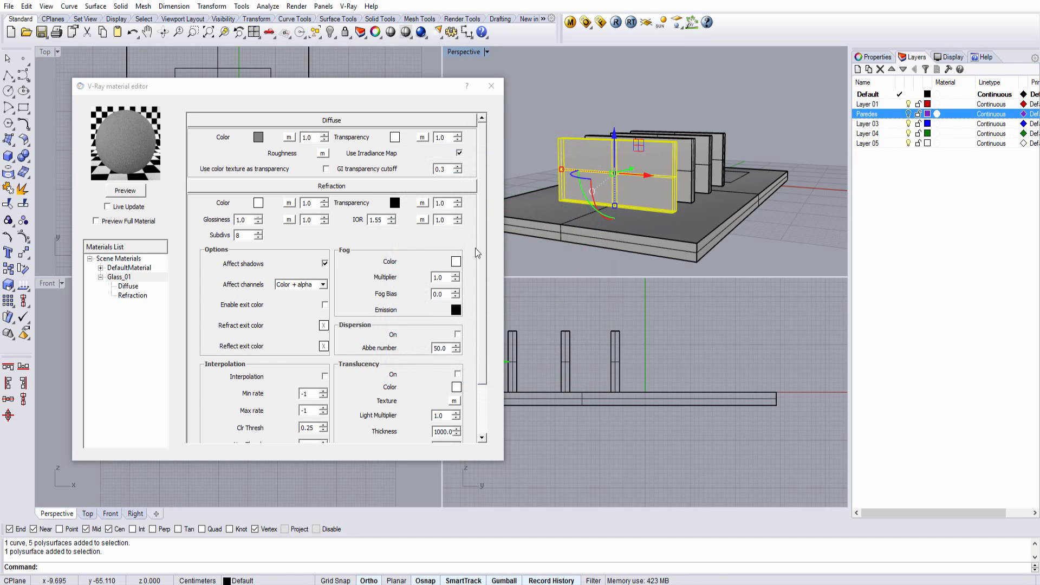
click(131, 194)
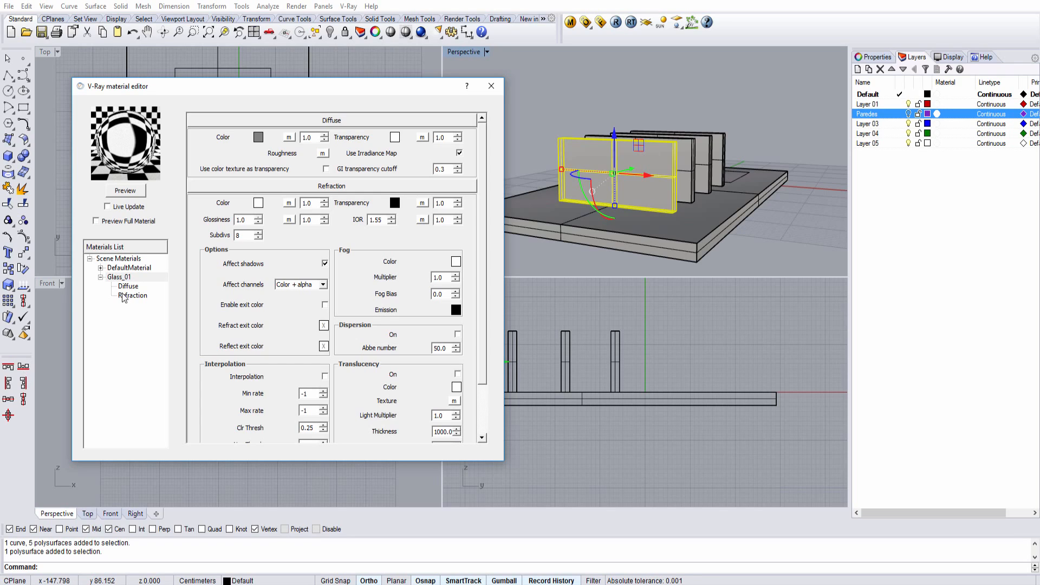
Step: Apply the Glass_01 material to the selected front panel, then close the material editor
right_click(124, 278)
click(608, 184)
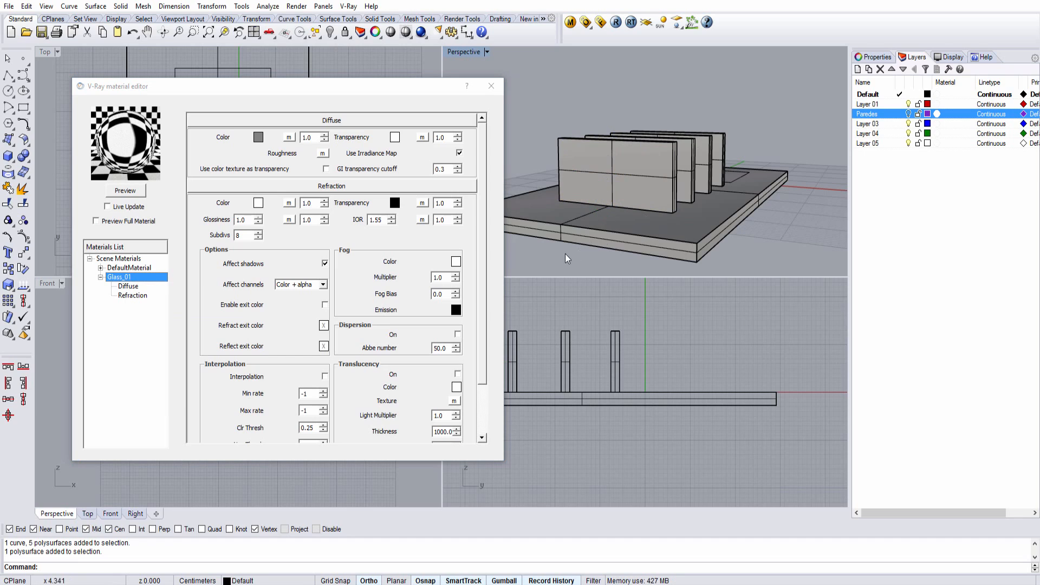
scroll(569, 257, up, 3)
right_drag(586, 217, 566, 230)
click(490, 85)
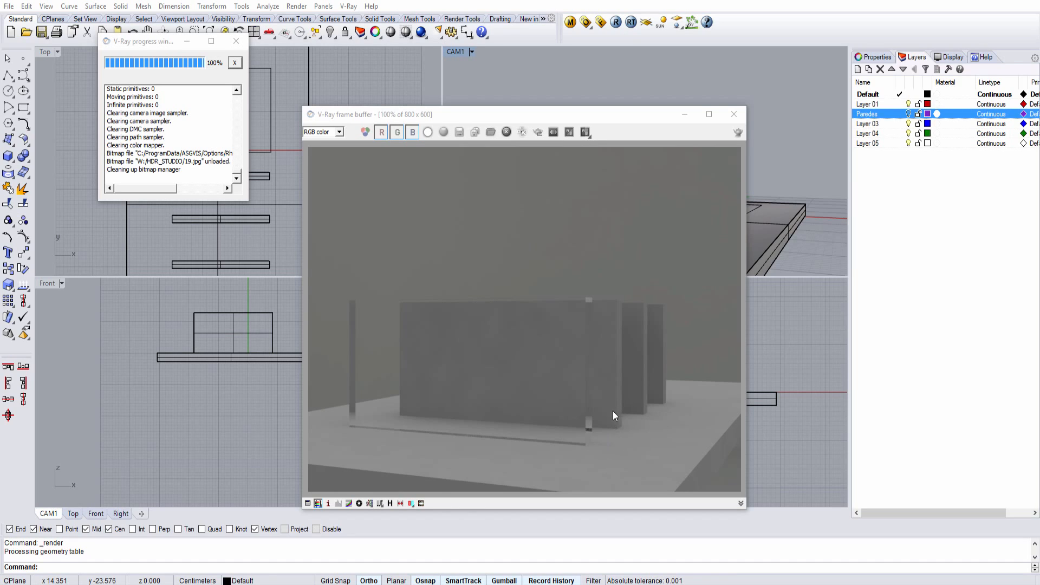
Step: Examine the glass panel's edges and base close up in the rendered image
scroll(626, 431, up, 1)
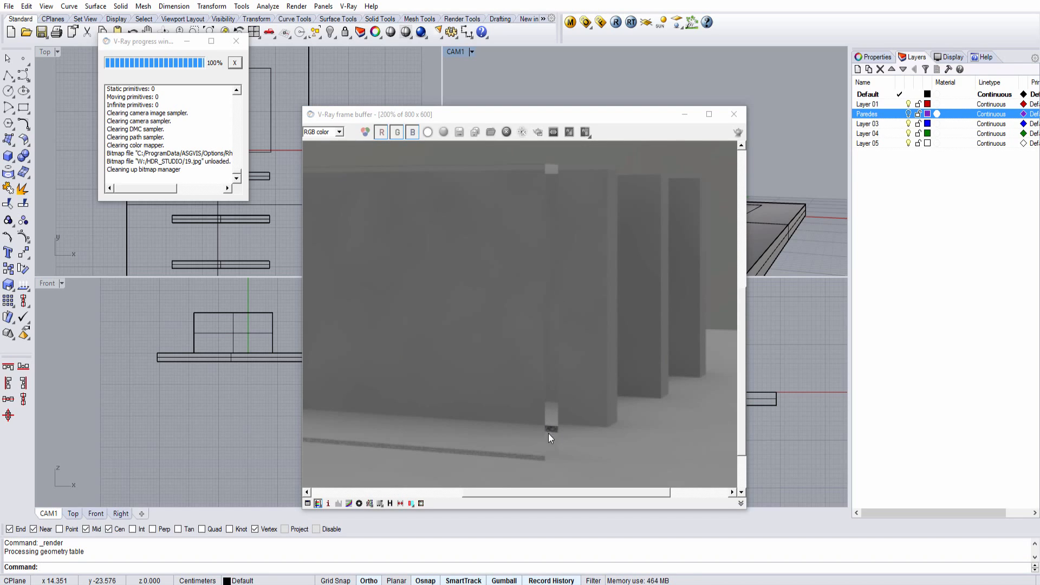
right_drag(545, 435, 326, 499)
middle_drag(443, 449, 585, 416)
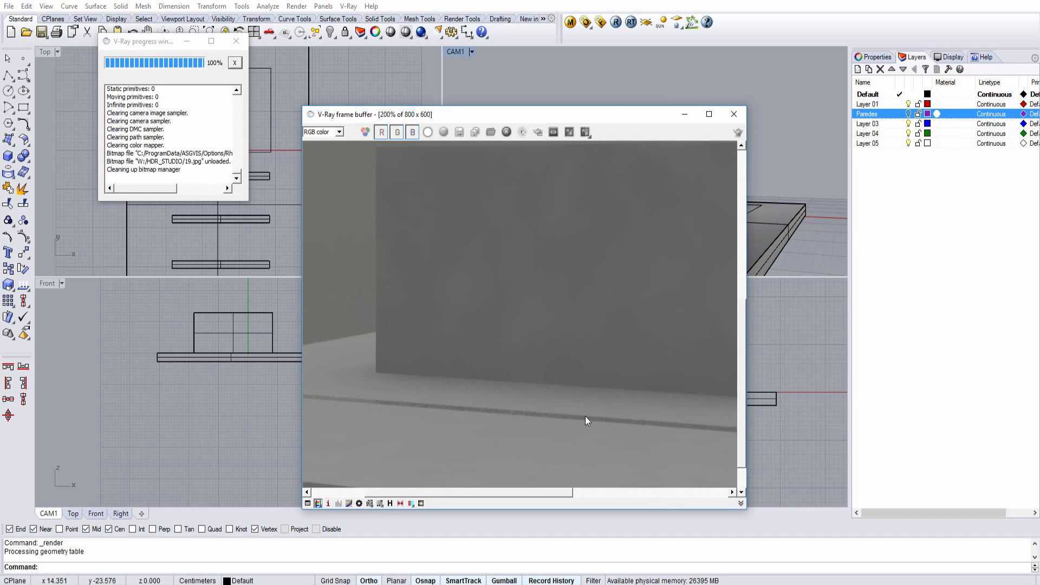
middle_drag(441, 425, 550, 434)
scroll(408, 382, down, 1)
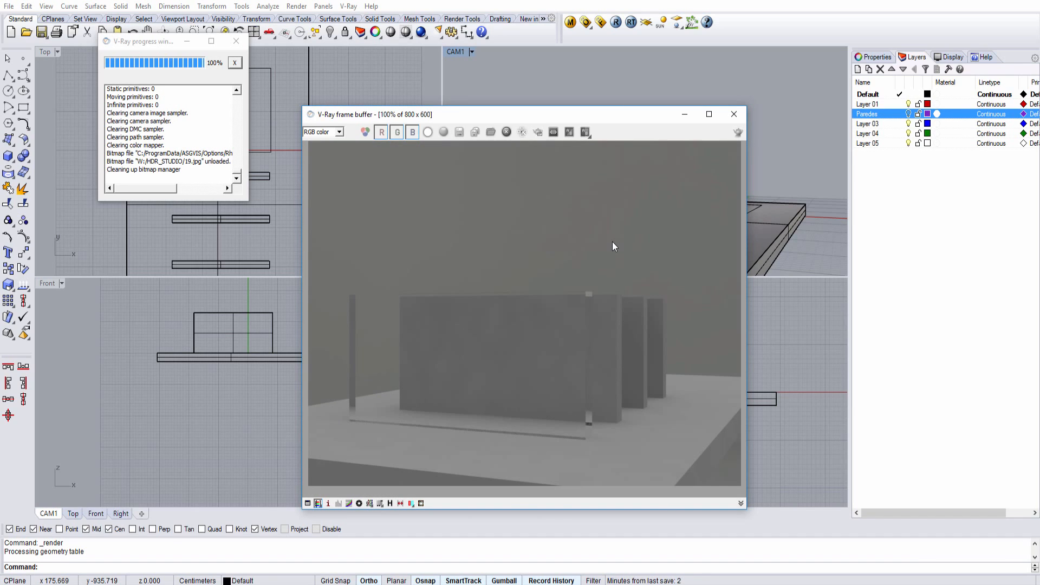
Step: Reopen Glass_01 in the V-Ray material editor and set its diffuse transparency color to a light gray
click(570, 21)
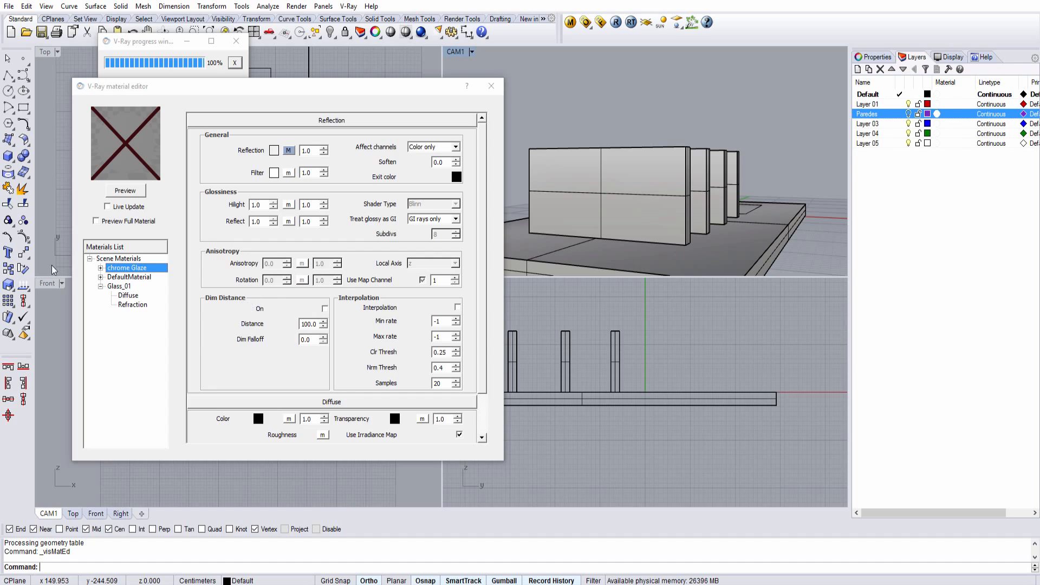
click(120, 286)
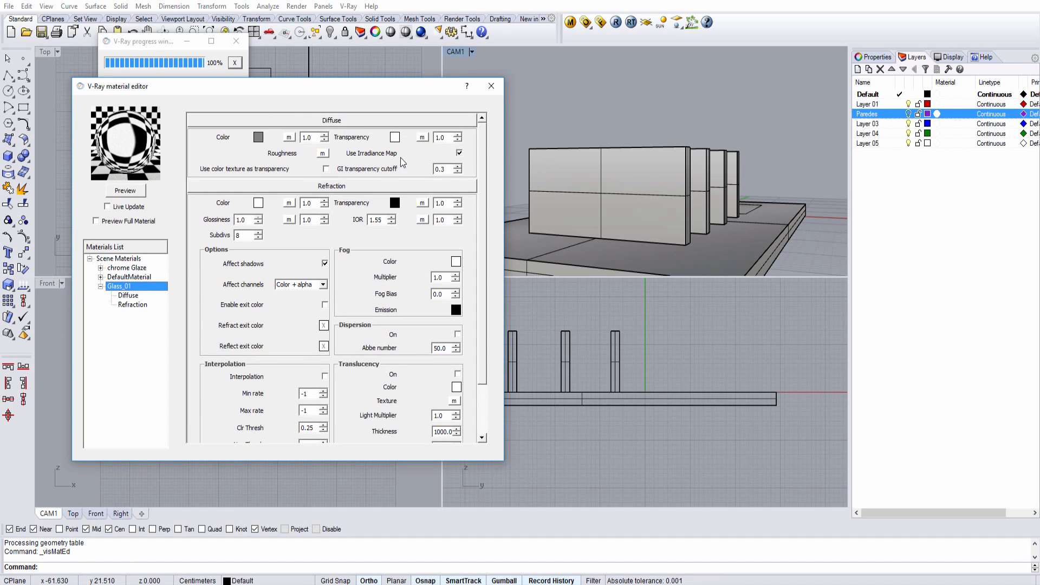
click(395, 138)
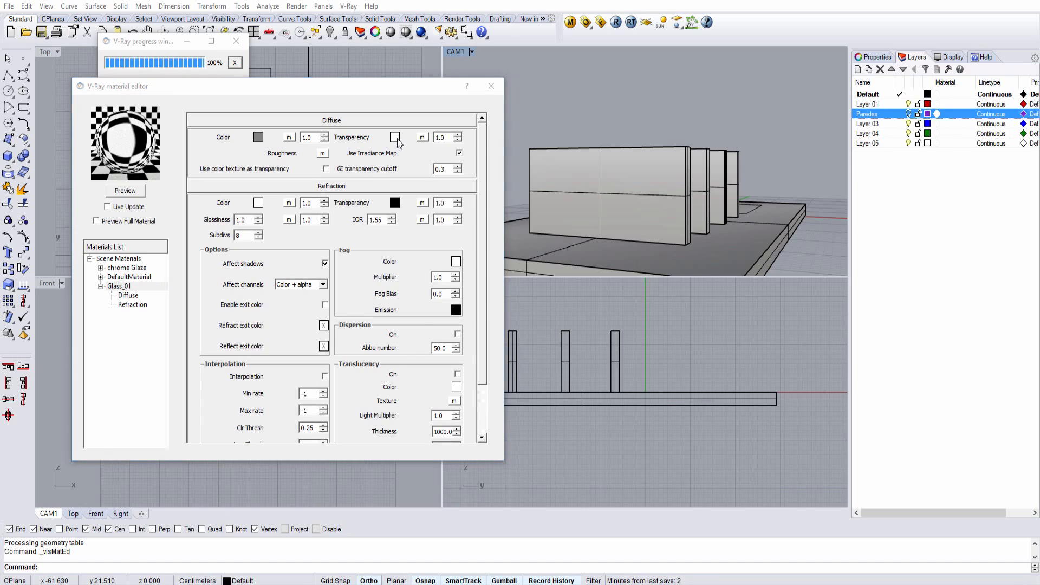
click(423, 202)
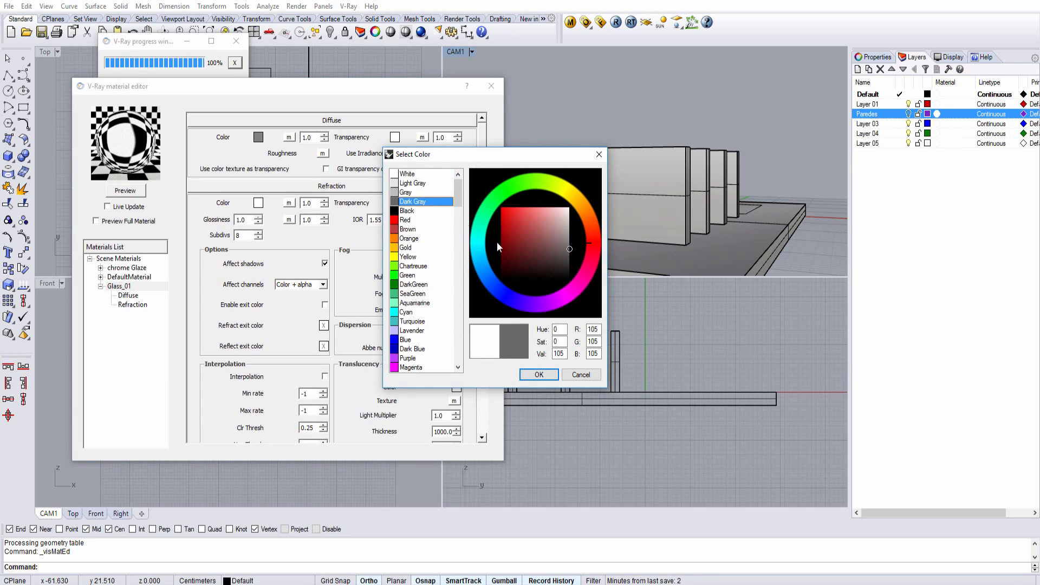
drag(571, 252, 577, 217)
click(539, 374)
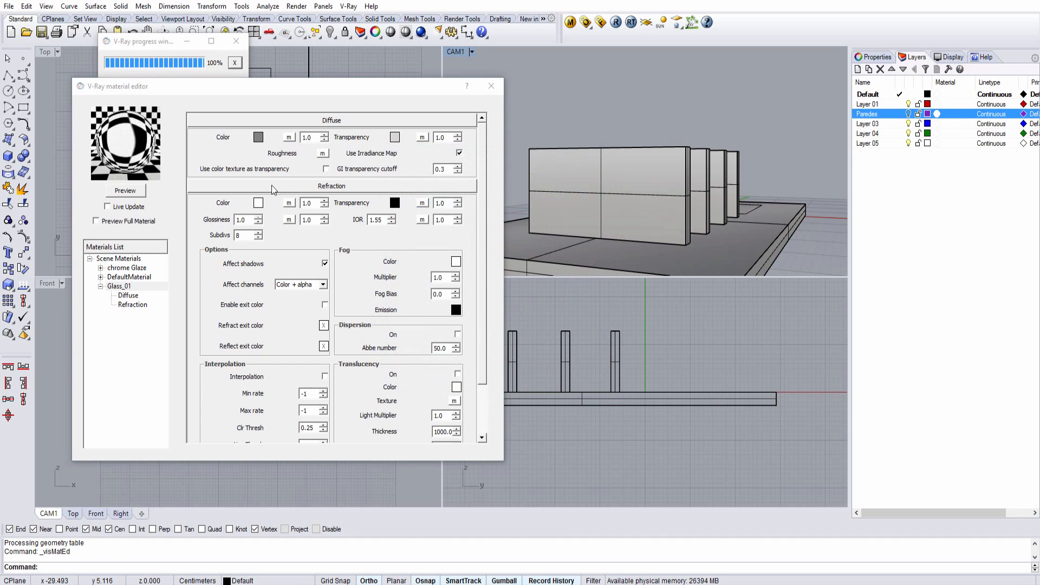
Step: Set the diffuse color of Glass_01 to Orange and refresh the material preview
click(134, 192)
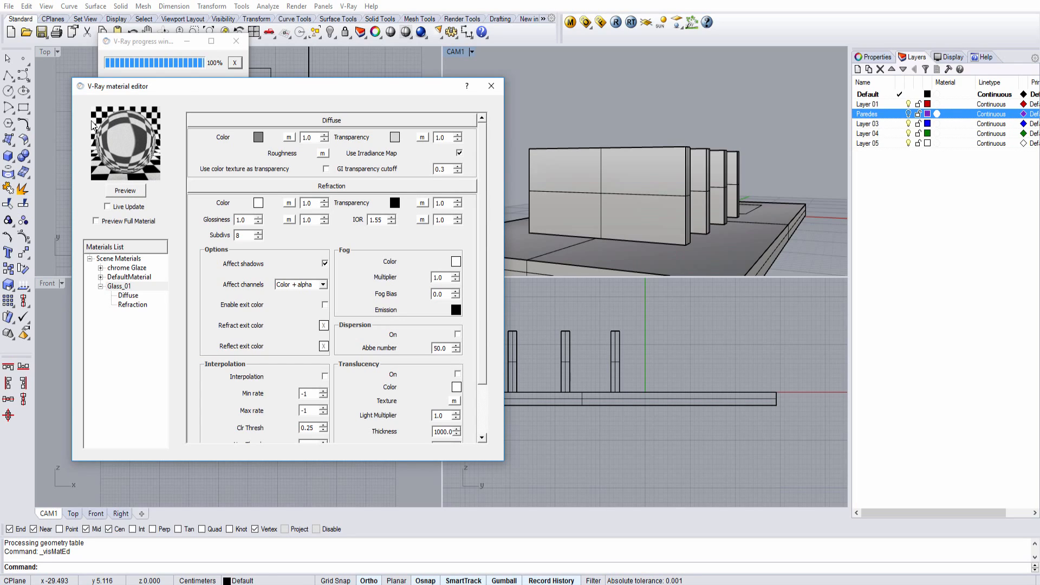
click(258, 137)
click(410, 239)
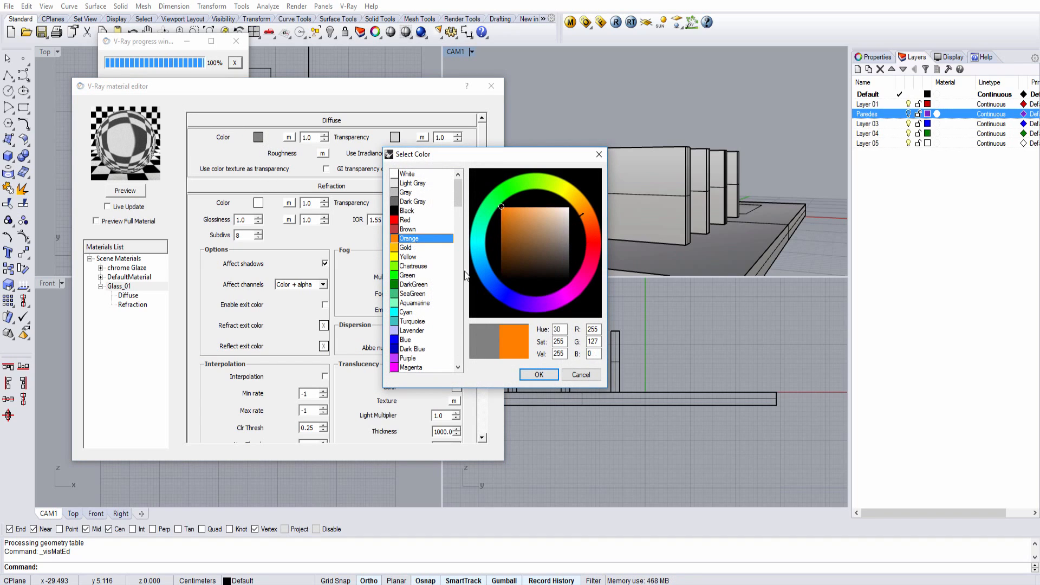
click(547, 374)
click(125, 190)
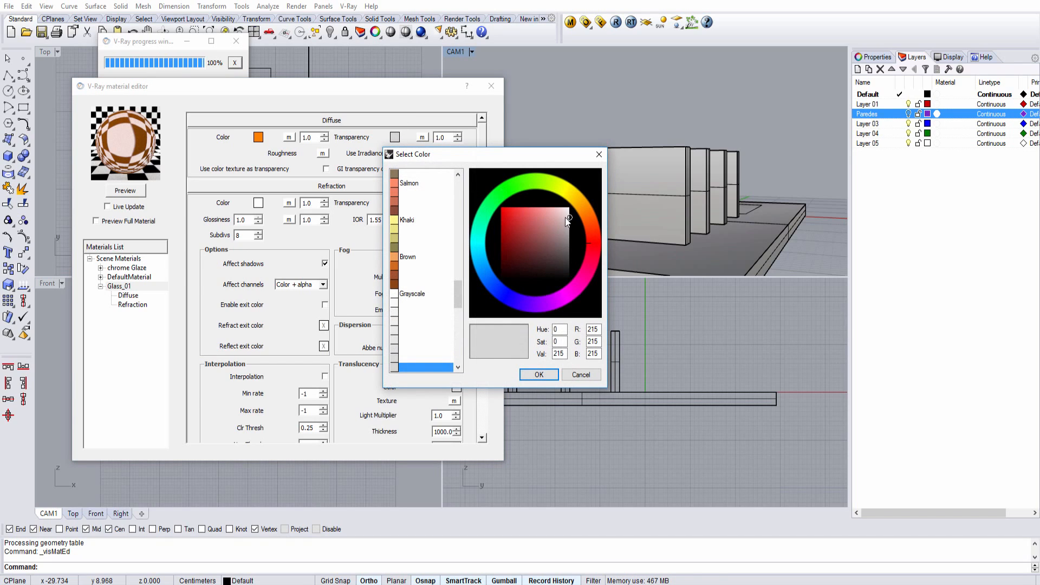
Step: Lighten the diffuse transparency color to RGB 239, 239, 239 and refresh the material preview
drag(565, 217, 571, 211)
click(548, 375)
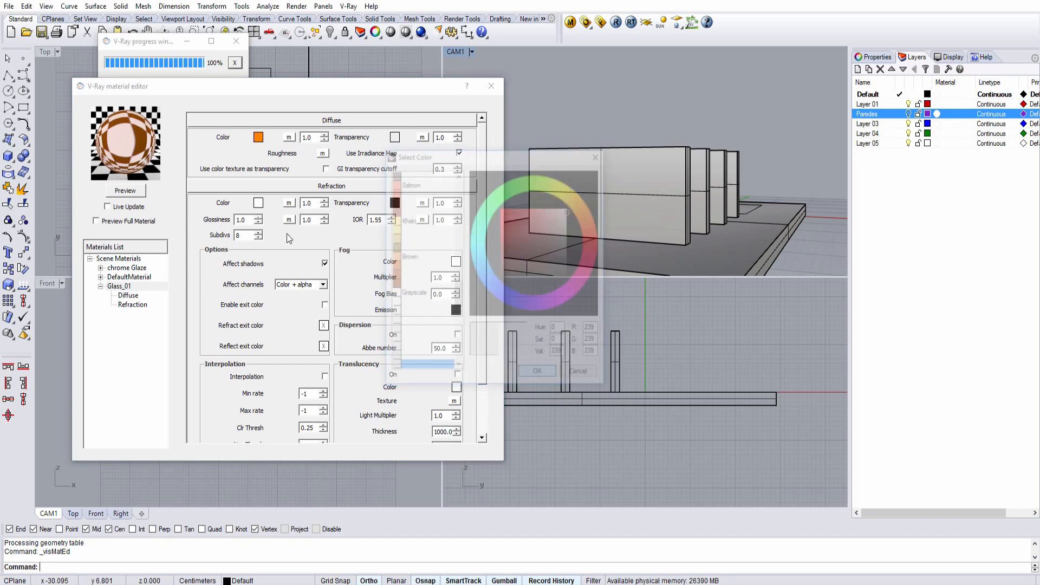
click(125, 190)
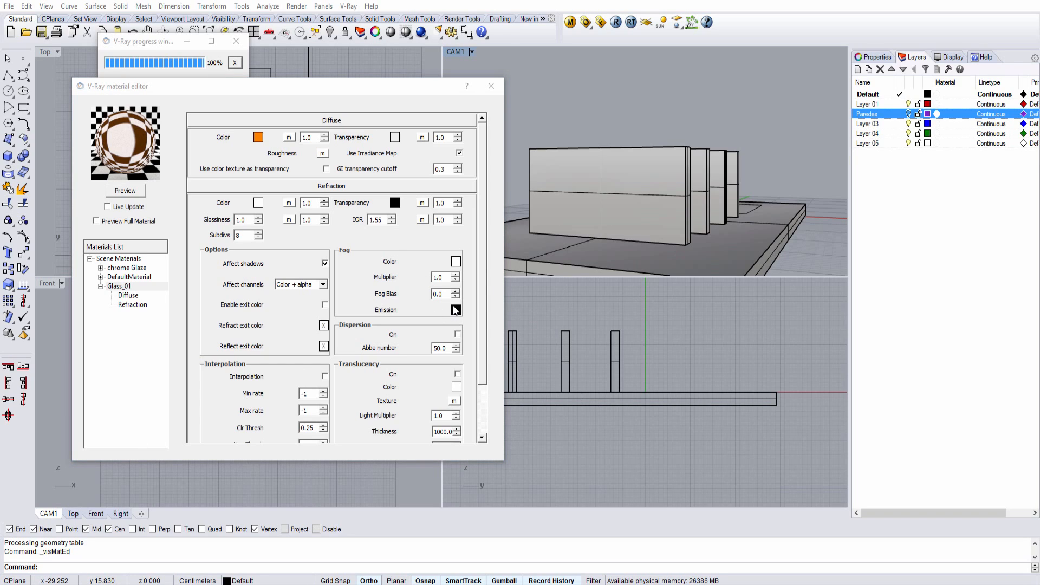
Step: Set the diffuse color of Glass_01 to Black and refresh the material preview
click(258, 139)
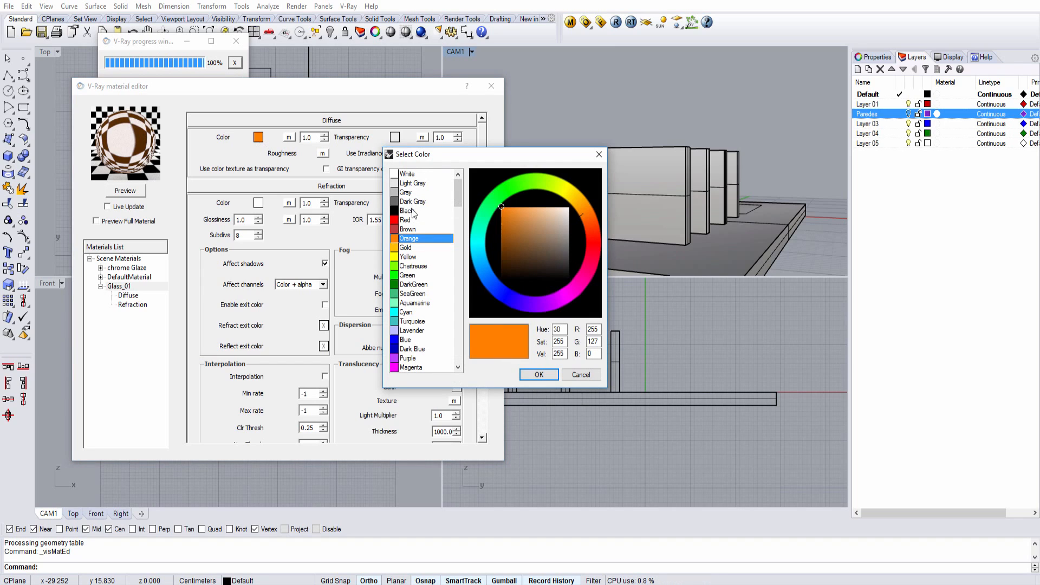
click(411, 211)
click(536, 375)
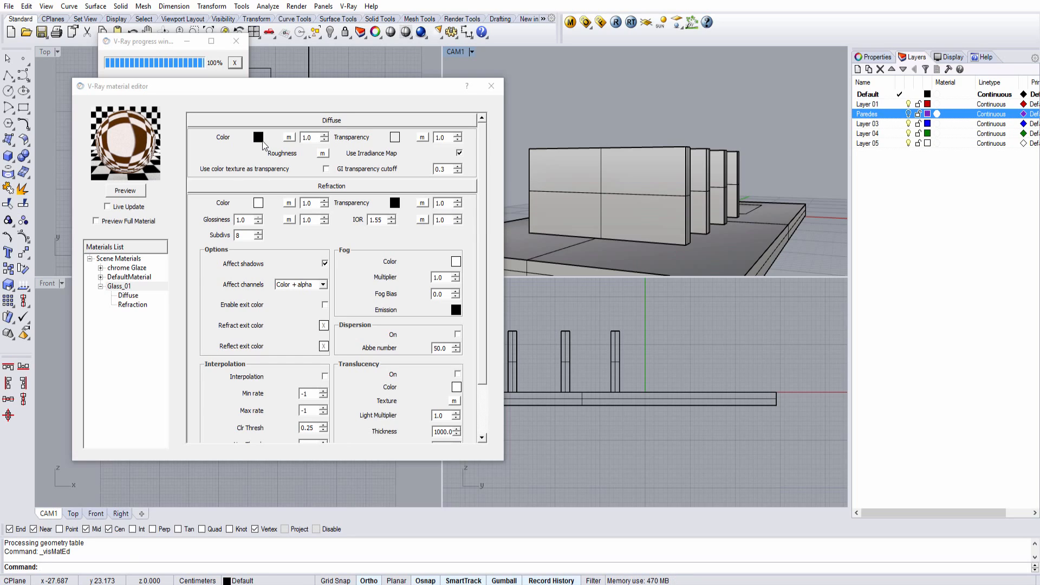
click(125, 190)
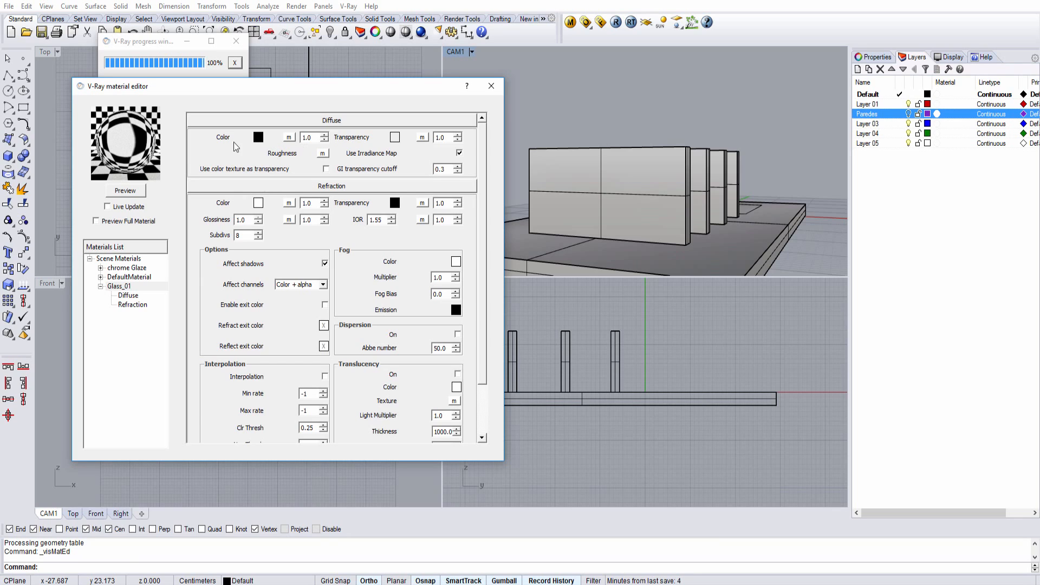
Step: Set the refraction fog color of Glass_01 to Chartreuse, then close the material editor and render the scene
click(456, 260)
click(420, 266)
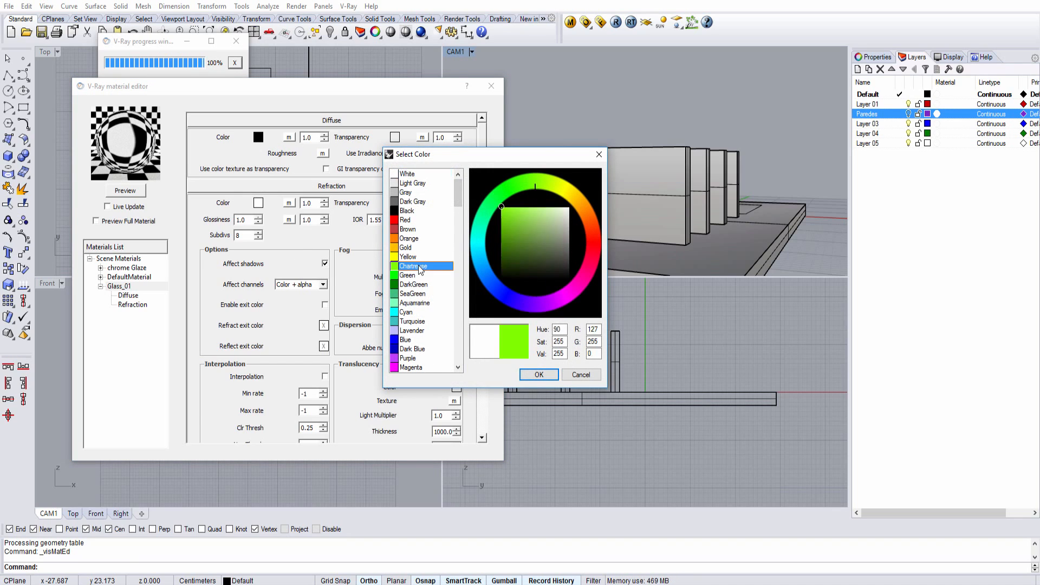
click(538, 374)
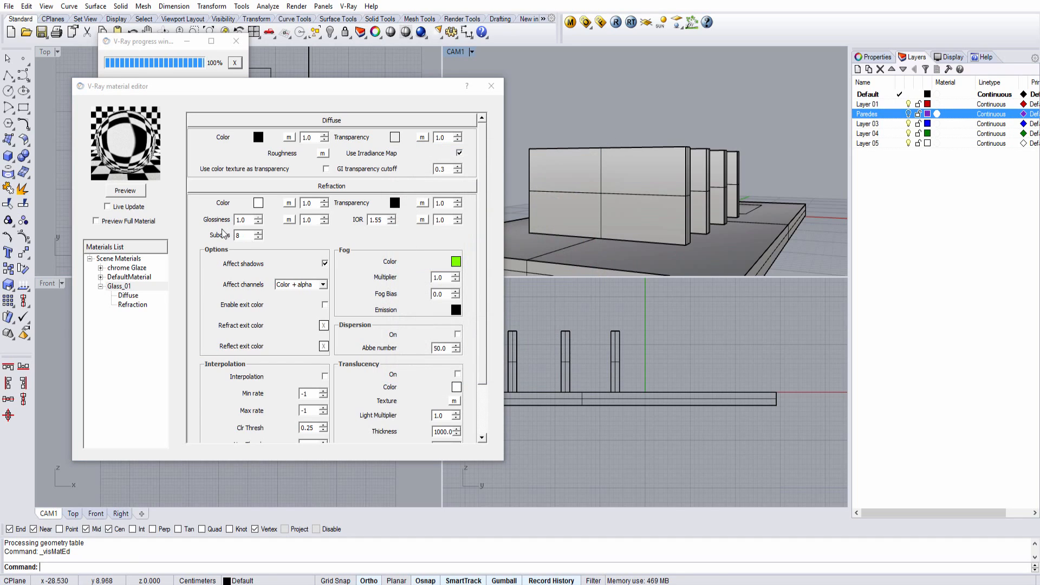
click(135, 192)
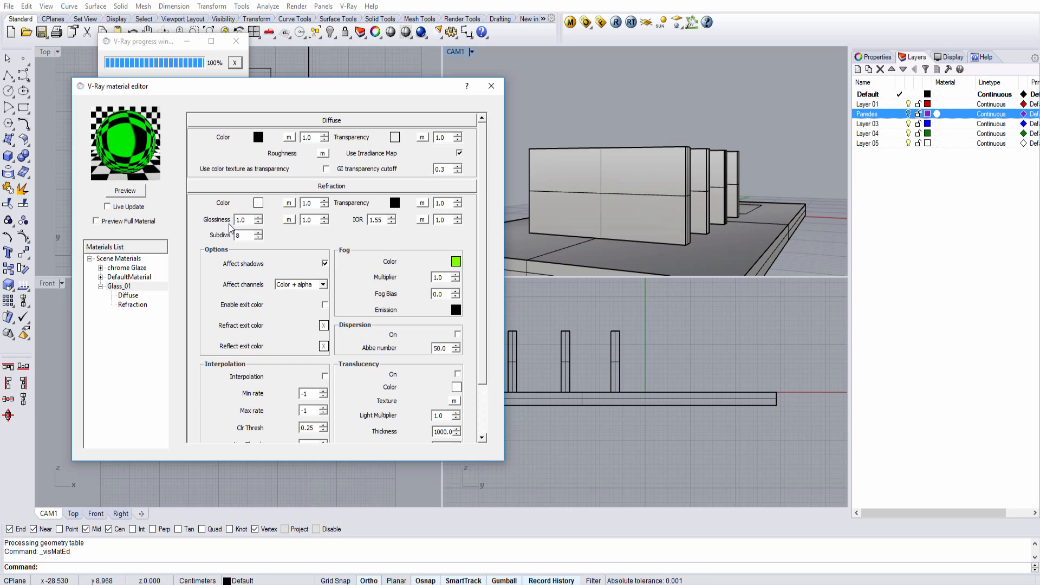
click(489, 87)
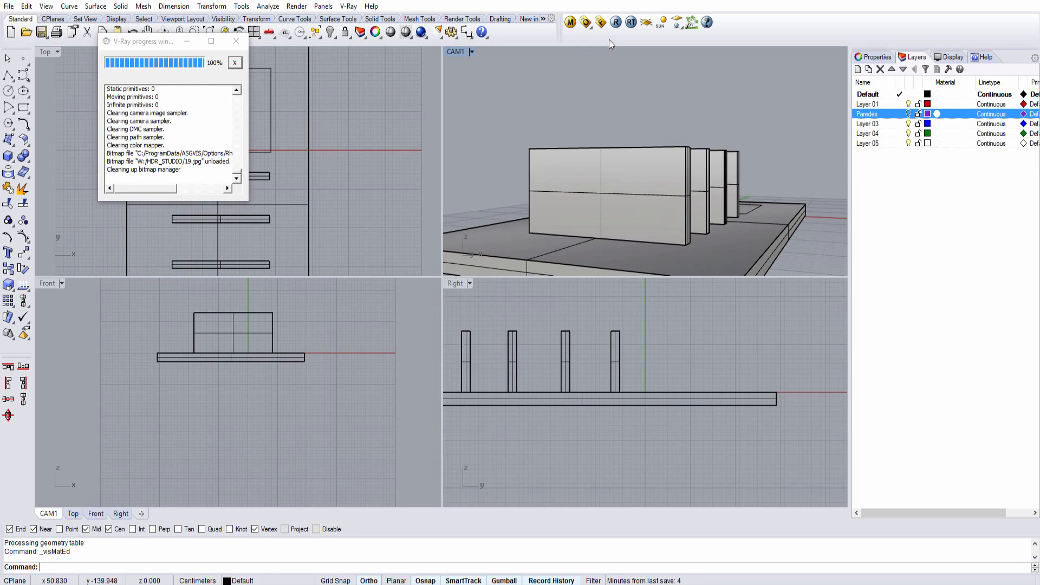
click(621, 26)
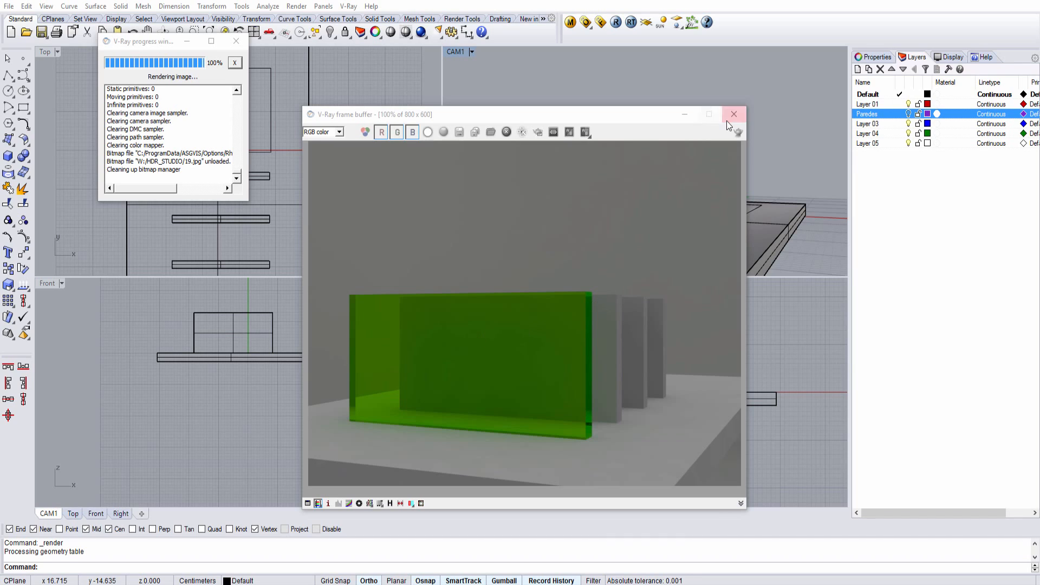
Step: Reopen the material editor, lighten Glass_01's fog color to RGB 158, 255, 63 and refresh the preview
click(585, 22)
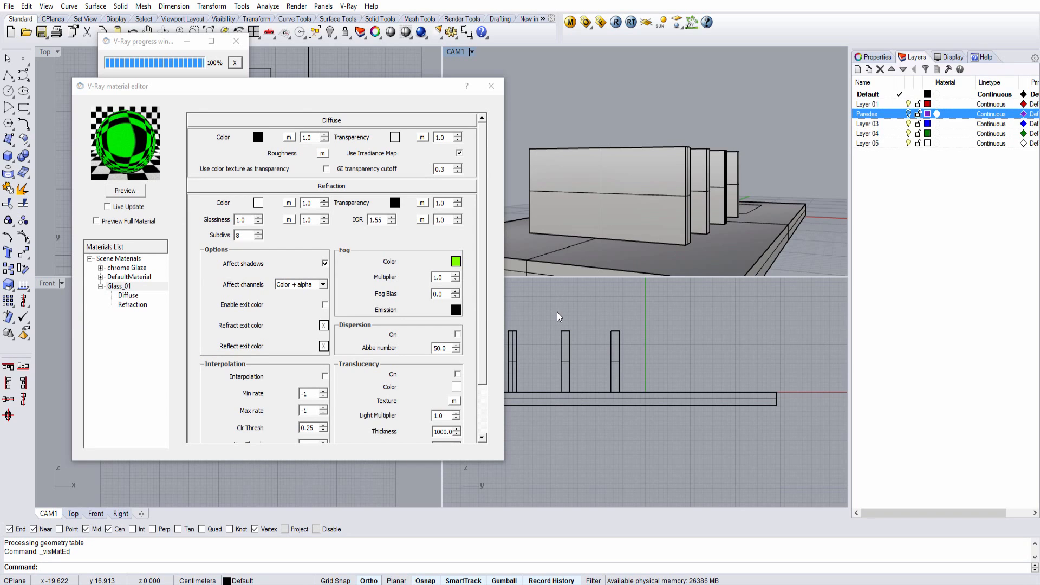
click(456, 261)
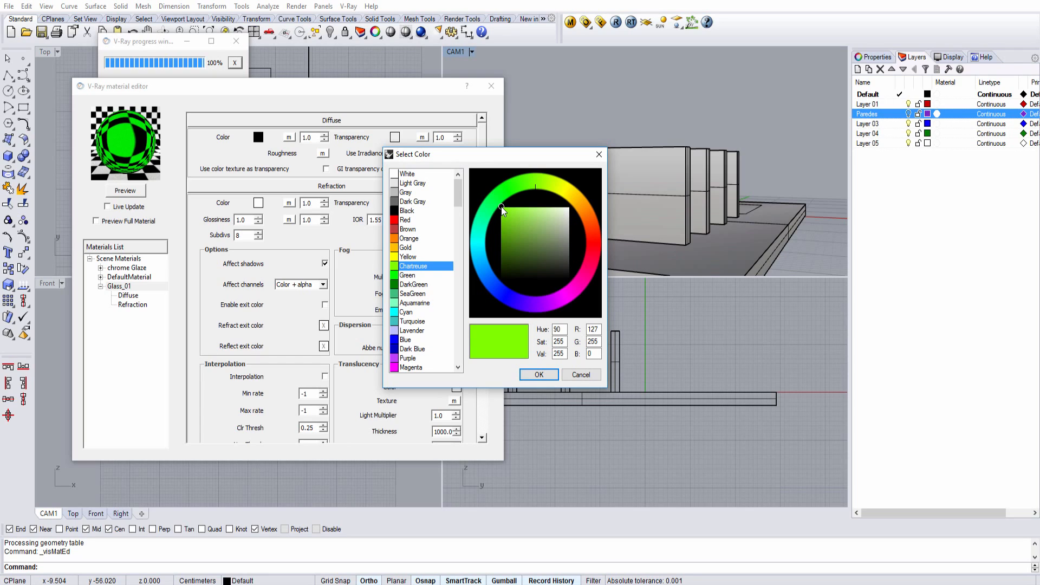
mouse_move(501, 208)
mouse_down()
mouse_move(564, 210)
mouse_move(519, 209)
mouse_up()
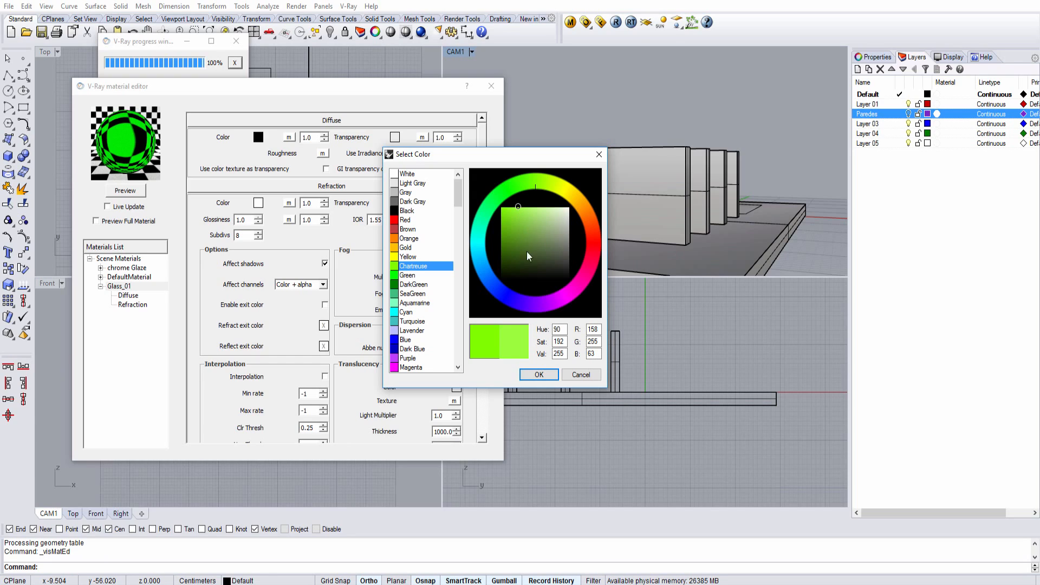
click(539, 374)
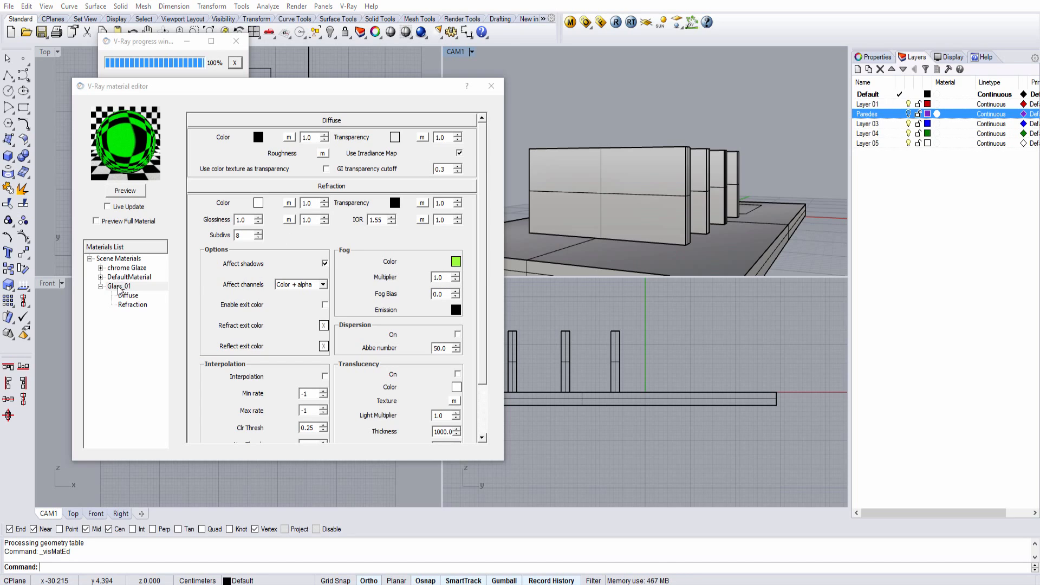
click(129, 190)
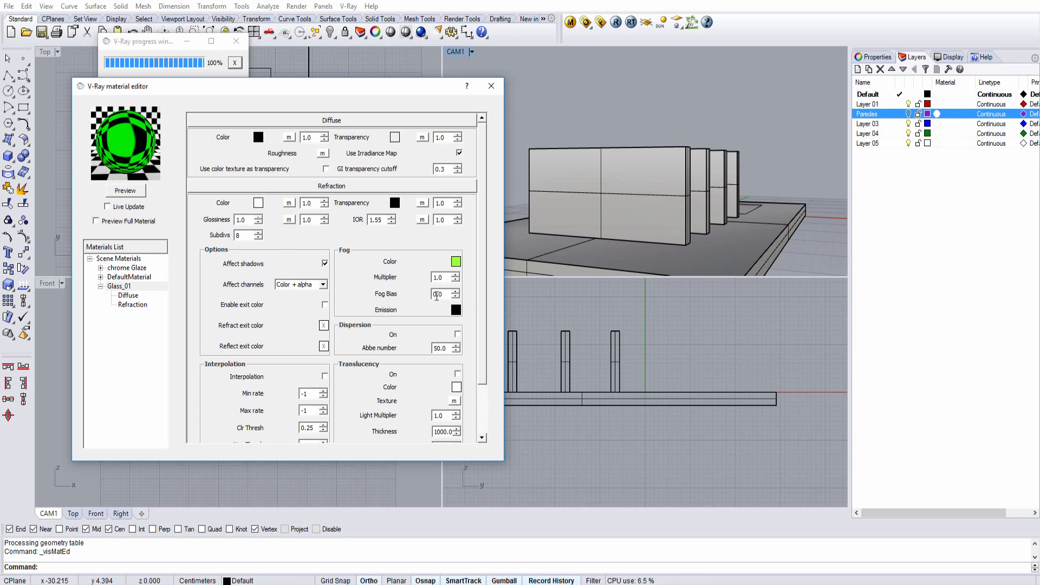
Step: Set the fog multiplier of Glass_01 to 0.5 and refresh the material preview
double_click(438, 277)
text(0.5)
click(125, 193)
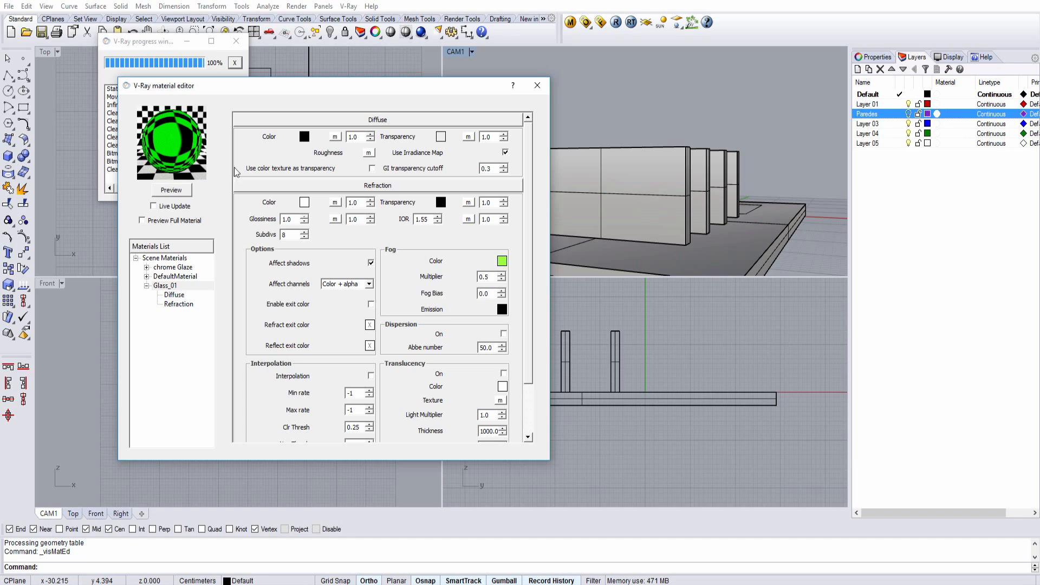
Step: Set Glass_01's fog multiplier to 0.2, refresh the preview, and close the material editor and the rendered image
click(571, 187)
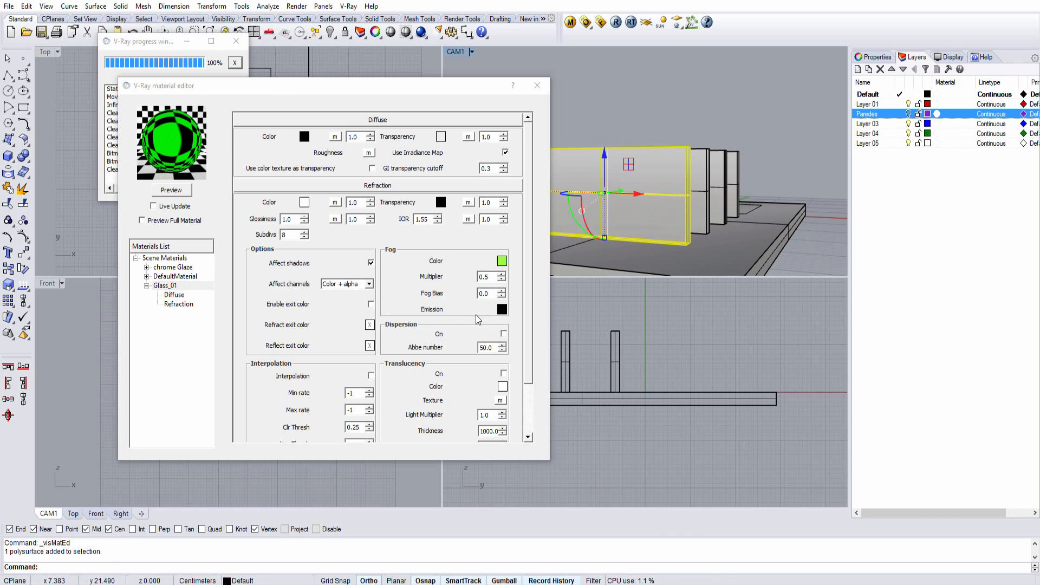
double_click(491, 279)
text(.)
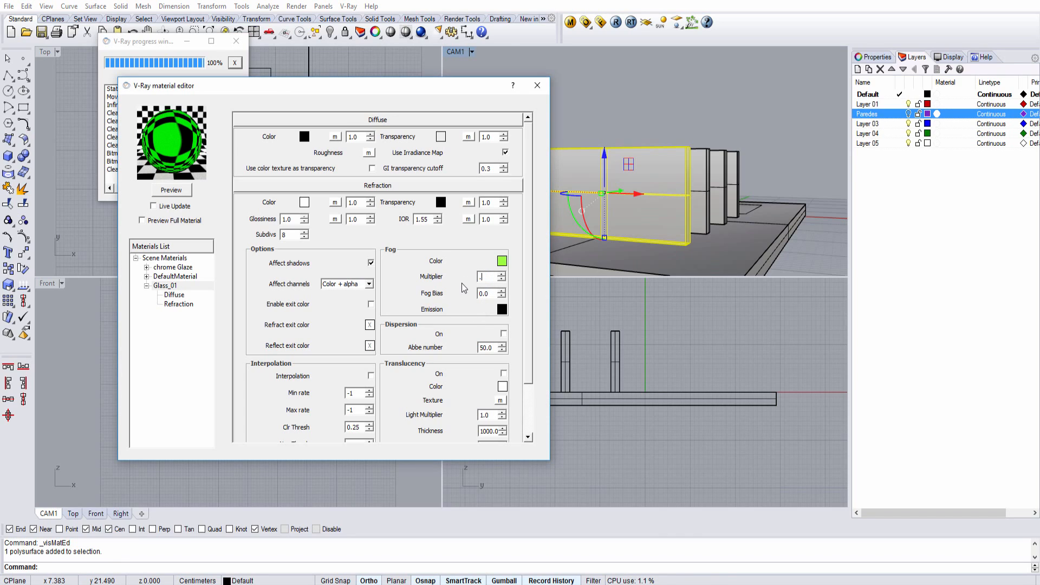
text(2)
click(170, 193)
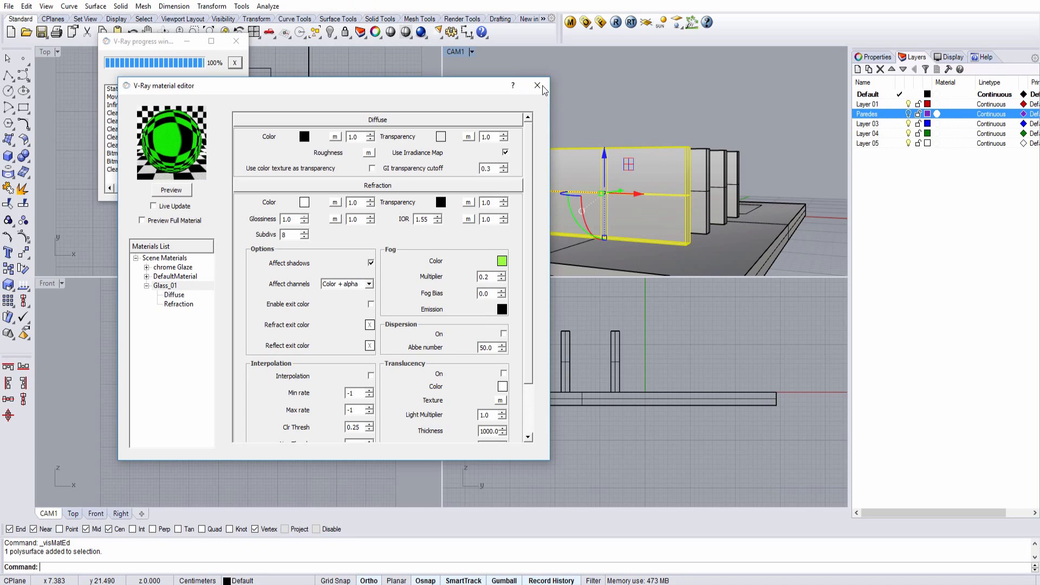
click(538, 86)
key(Escape)
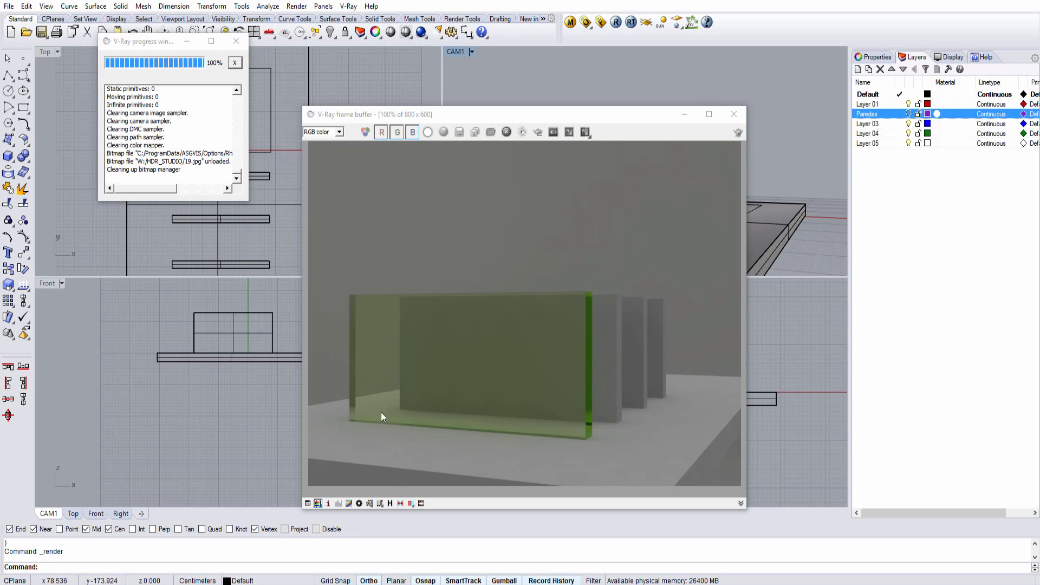
click(734, 115)
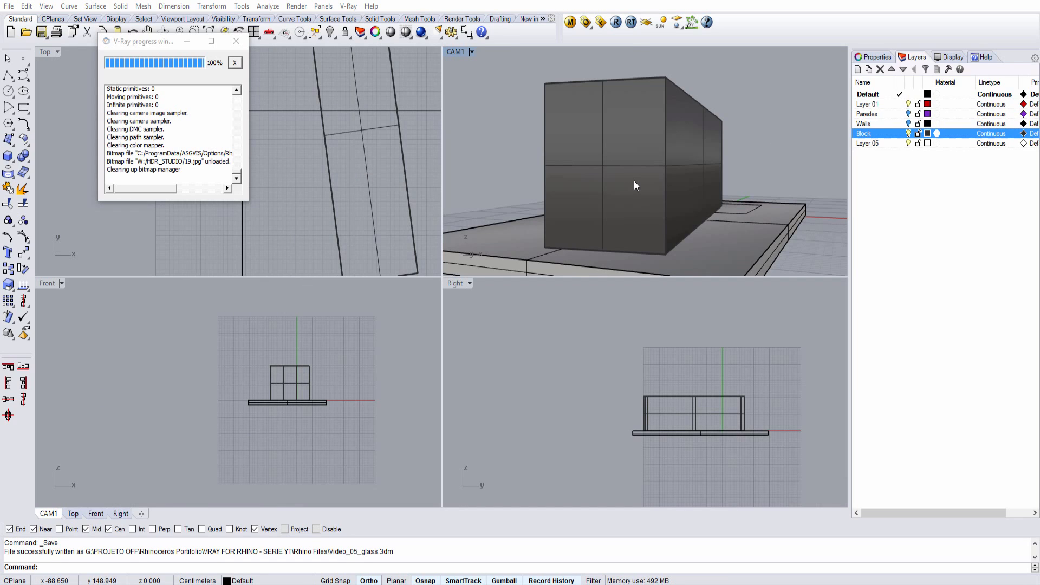
Step: Render the large block and examine the fog tint through its thickness, then close the rendered image
click(693, 120)
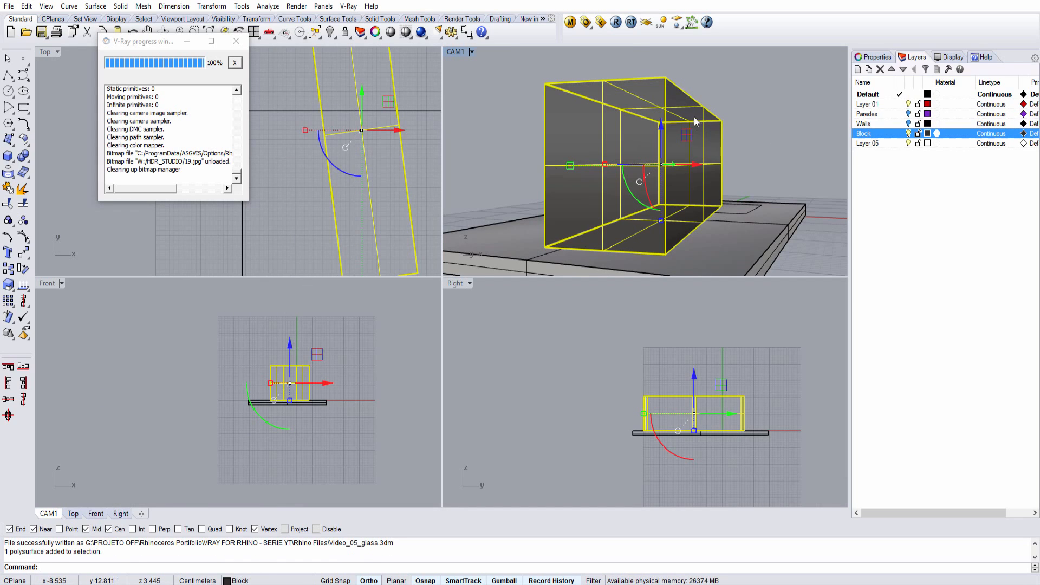
click(600, 22)
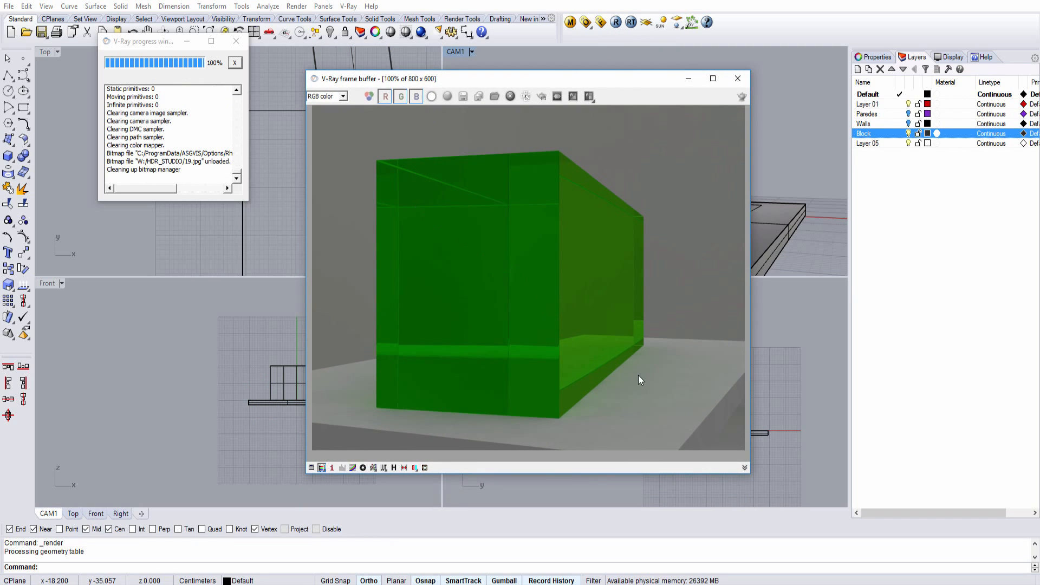
click(837, 313)
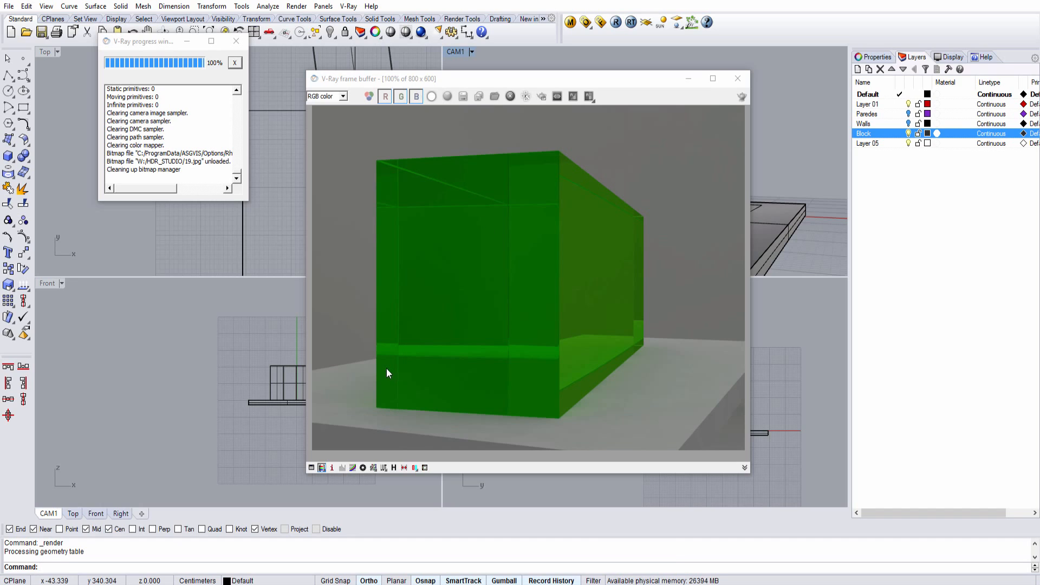
click(737, 78)
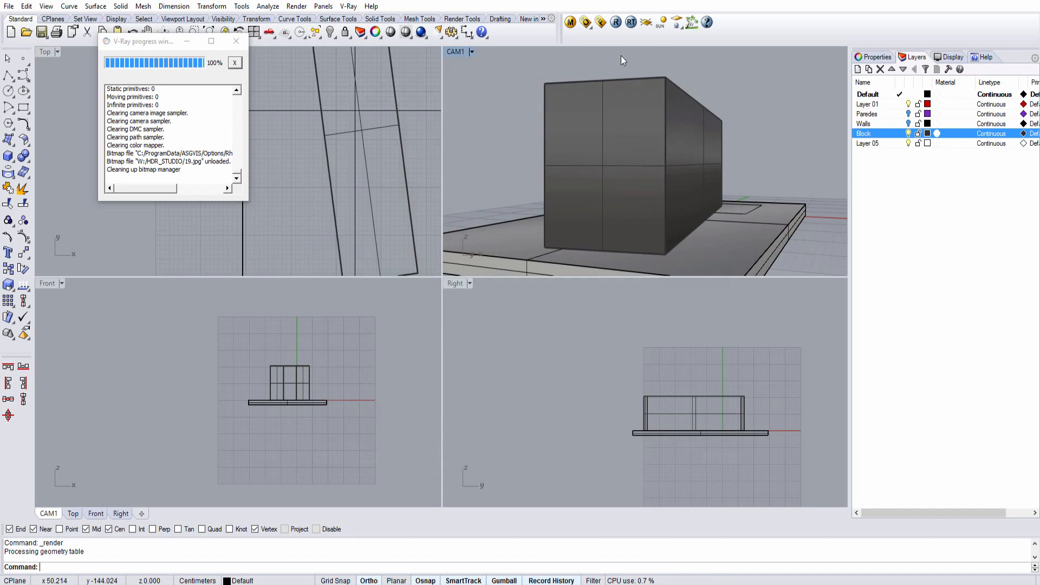
Step: Bring back the block's last render in the V-Ray frame buffer and show the render history
click(585, 25)
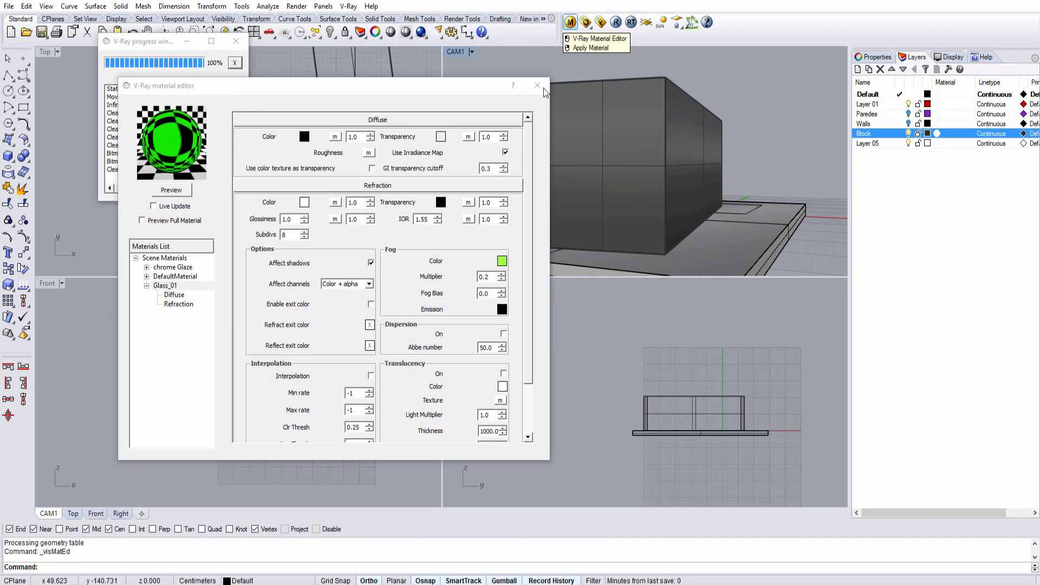
click(600, 24)
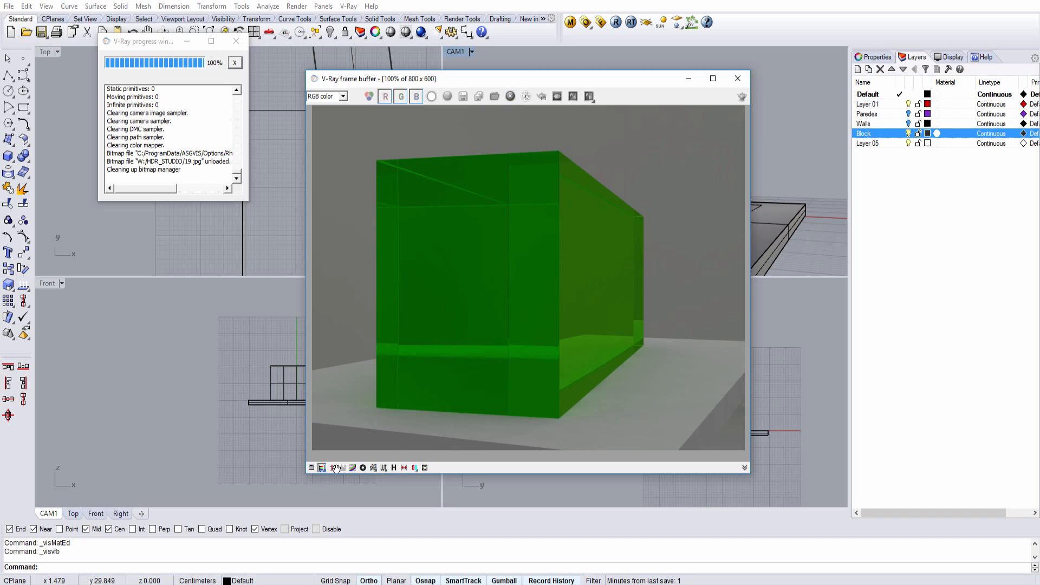
click(394, 467)
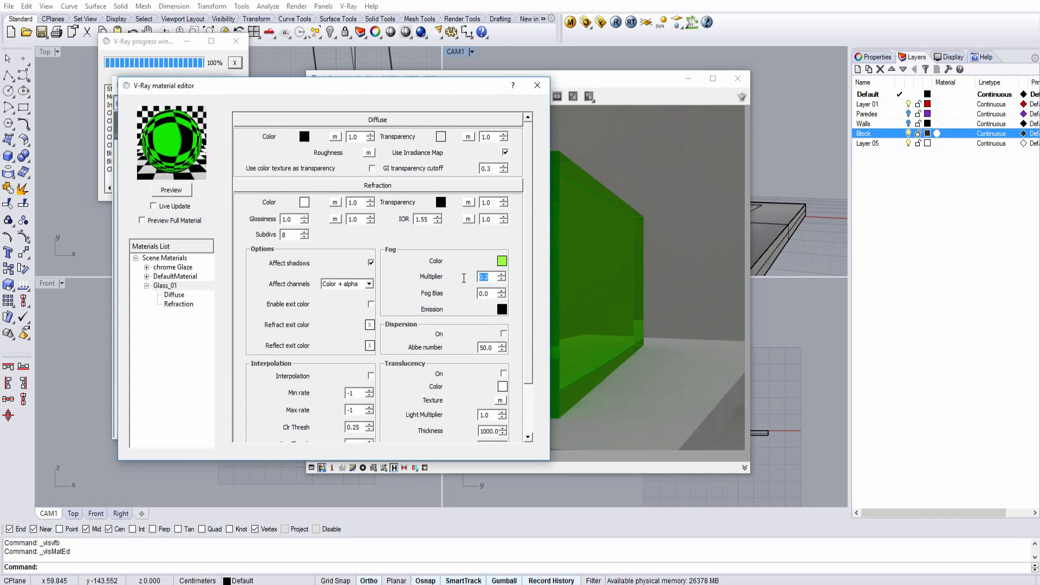
Step: Set the fog multiplier of Glass_01 to 1.0, close the material editor and render the block again
text(1)
key(Return)
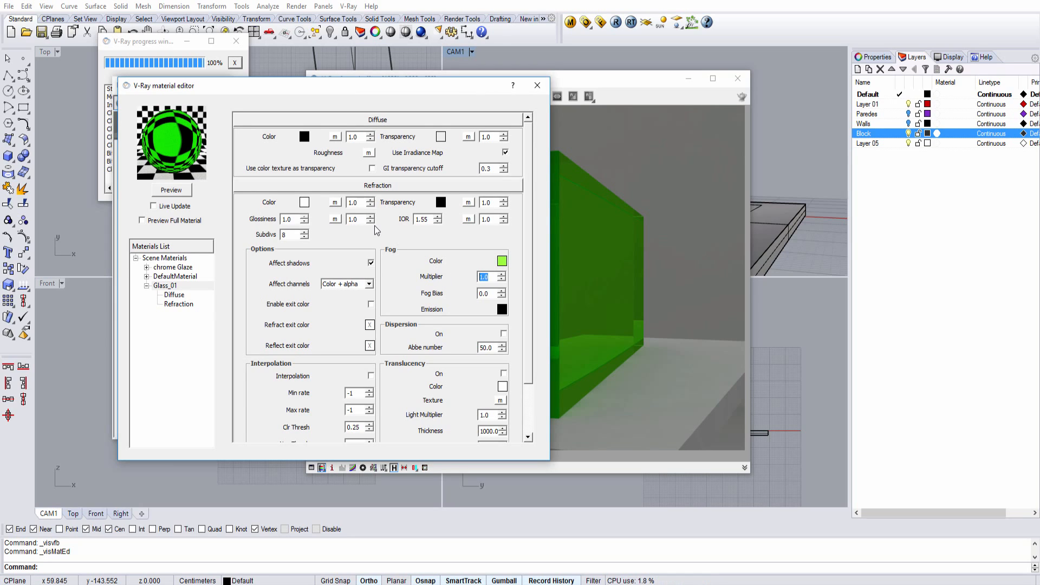
click(537, 86)
click(541, 96)
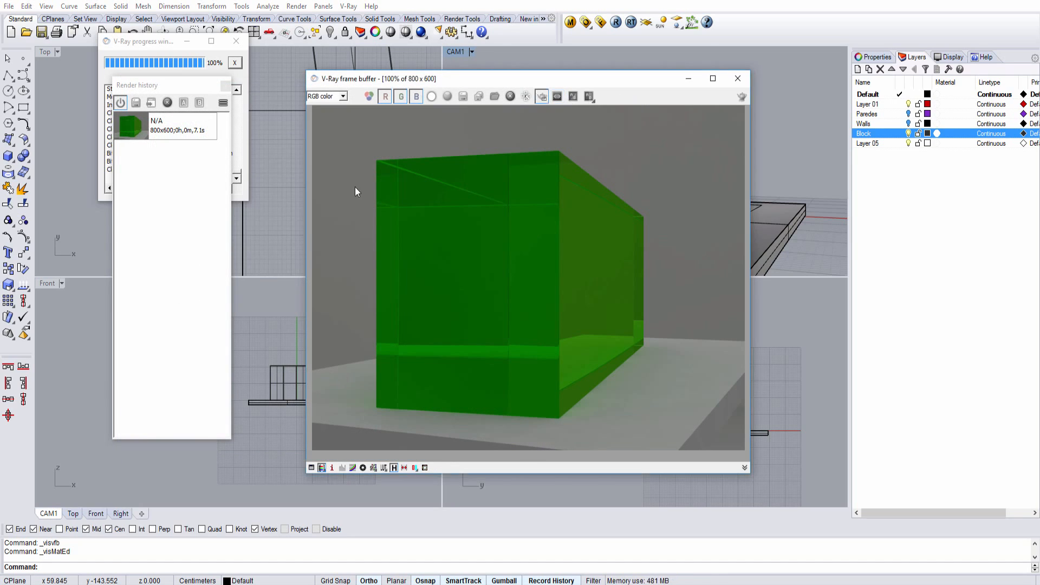
drag(364, 135, 530, 445)
click(740, 98)
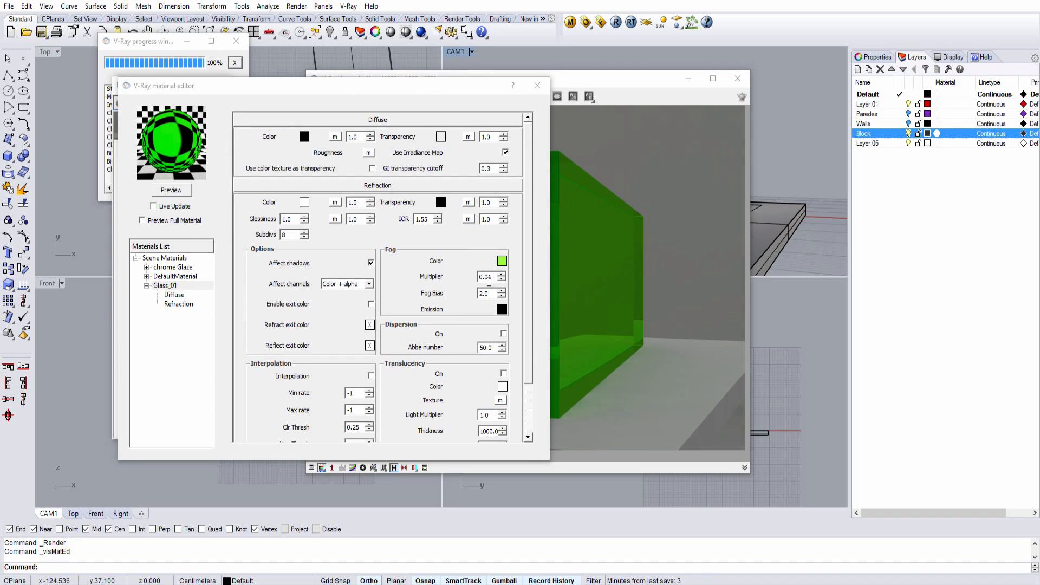
Step: Set Glass_01's fog multiplier to 0.05 and render the region over the block's front face for comparison
click(501, 280)
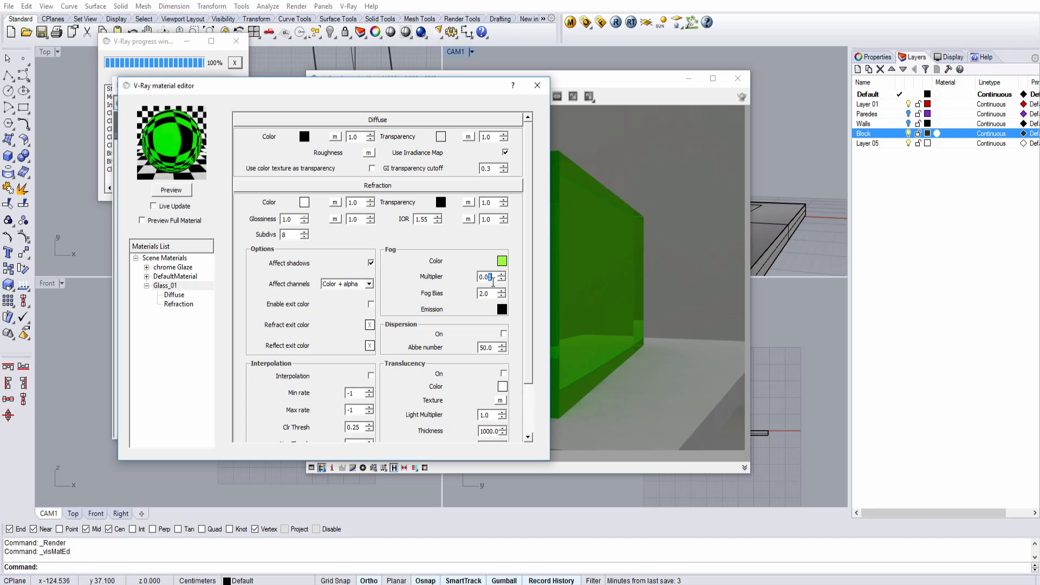
text(1)
key(Return)
text(14)
key(Return)
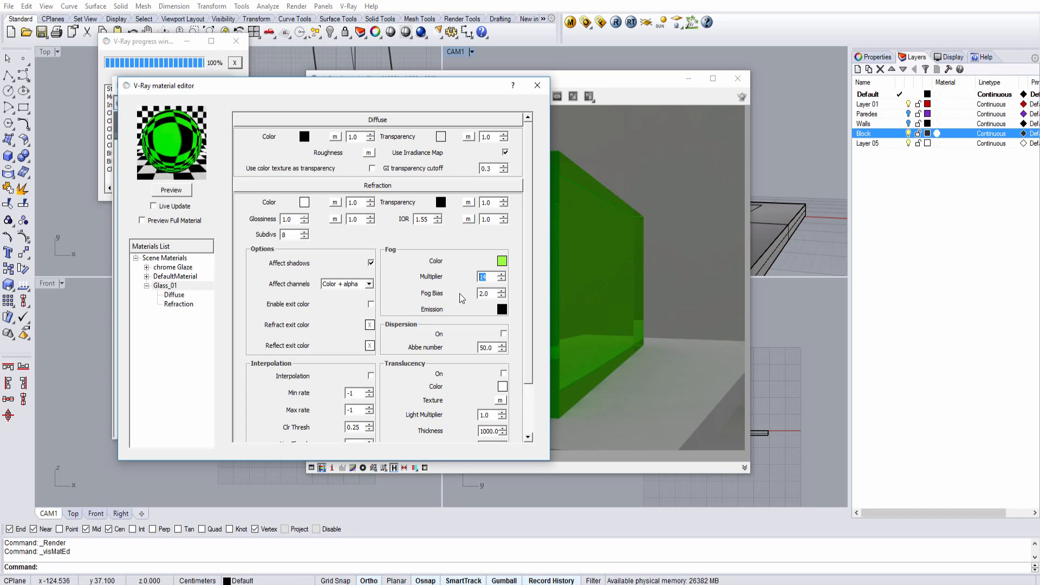
text(.0)
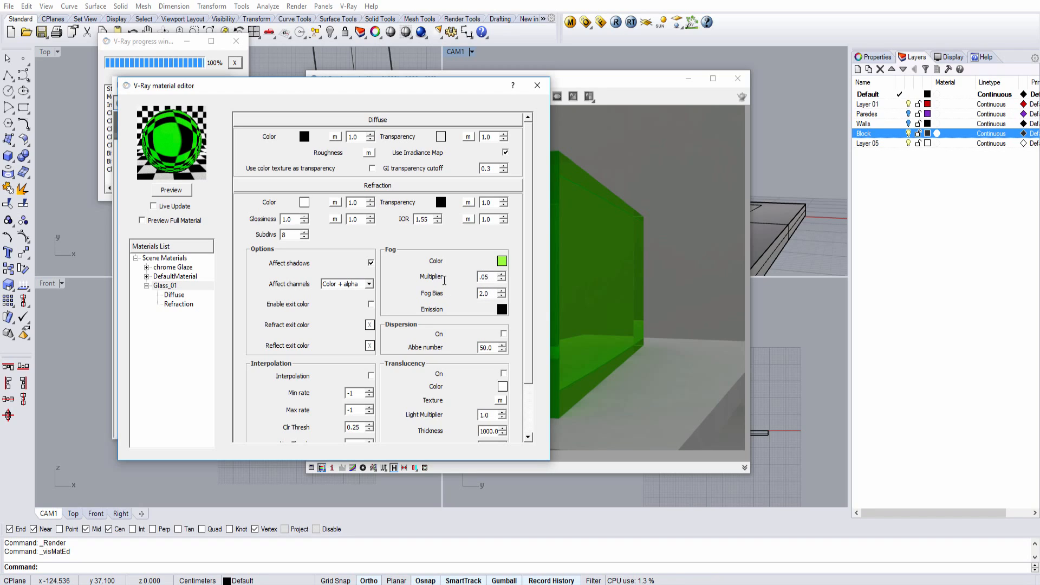
click(742, 97)
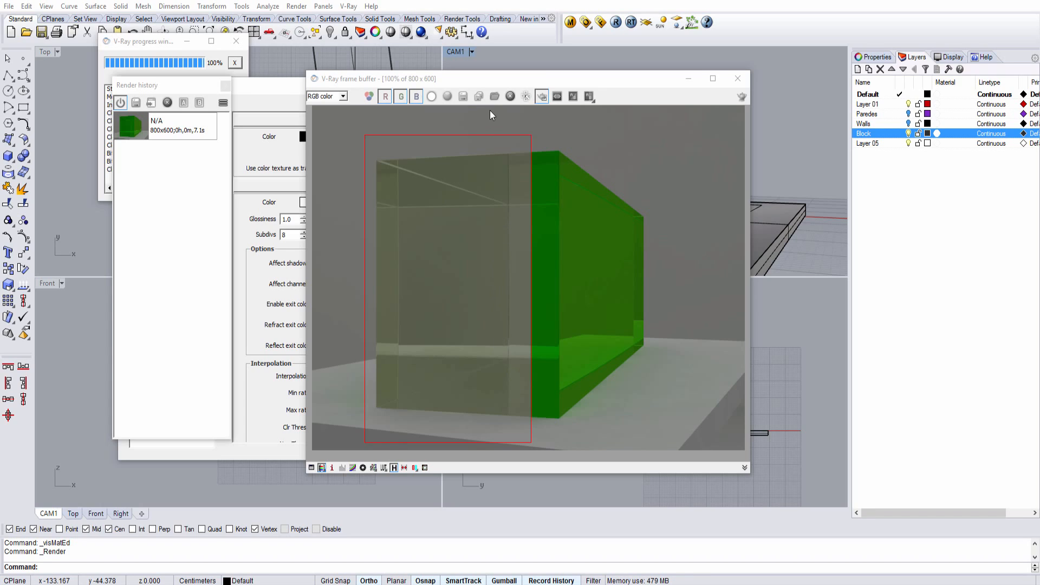
Step: Set Glass_01's fog multiplier to 0.1 and render a tall region covering most of the block's receding side face
drag(521, 146, 668, 434)
click(269, 120)
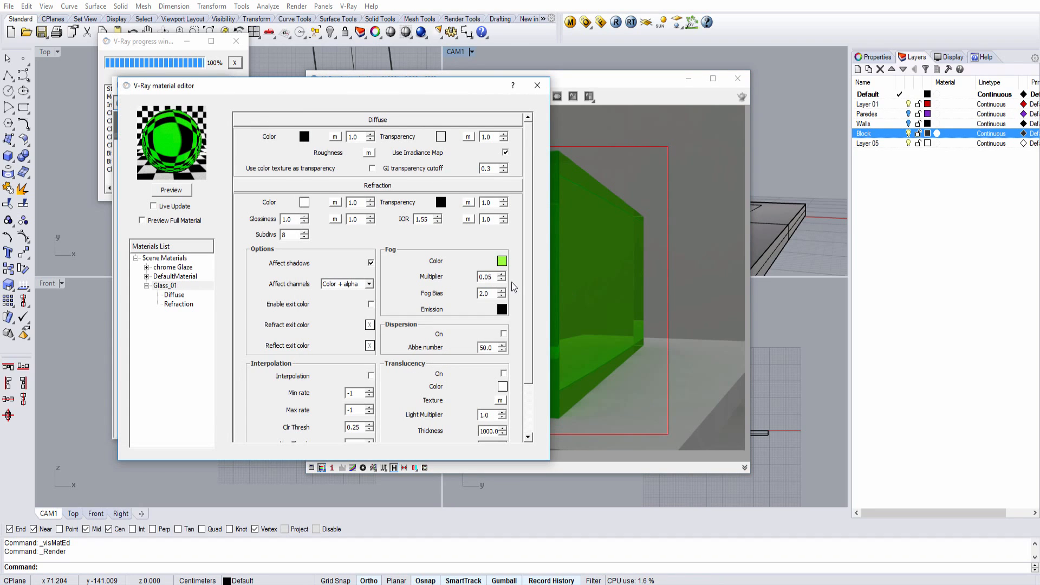
drag(485, 277, 493, 277)
text(2)
click(572, 84)
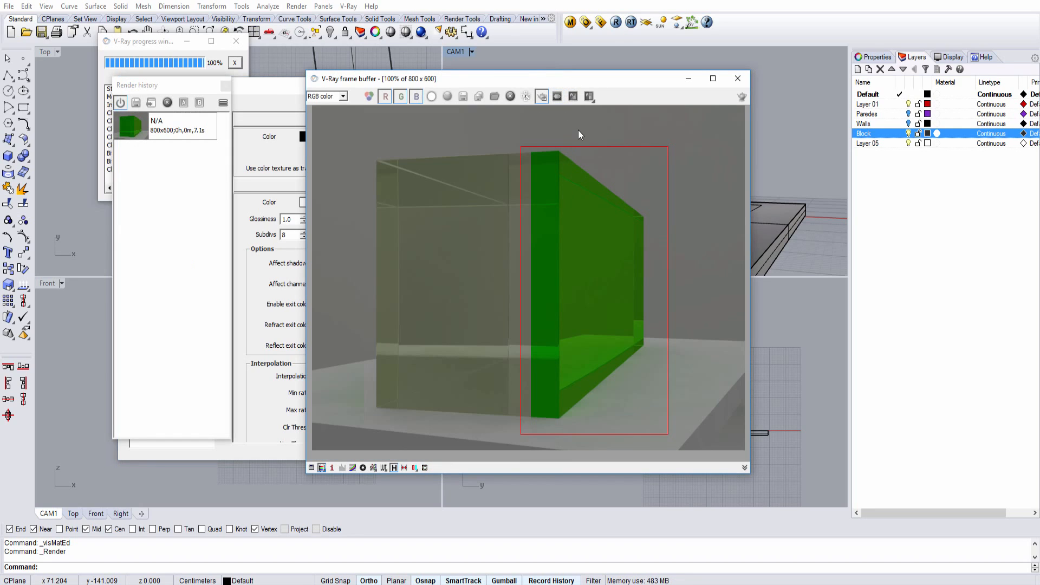
drag(578, 129, 670, 431)
click(742, 96)
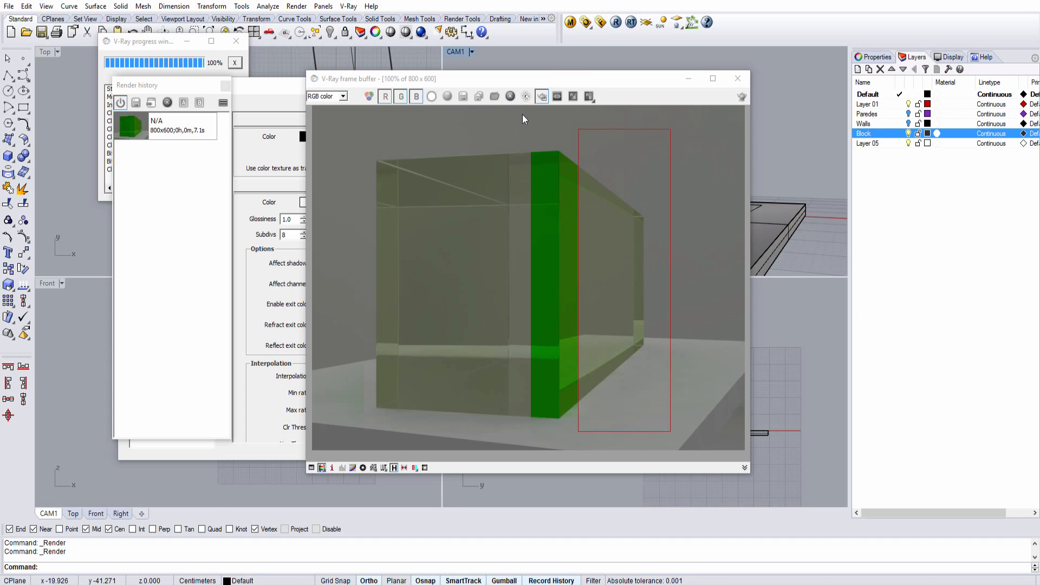
Step: Turn off region rendering, close the rendered image and move the material editor clear of the V-Ray progress window
click(542, 96)
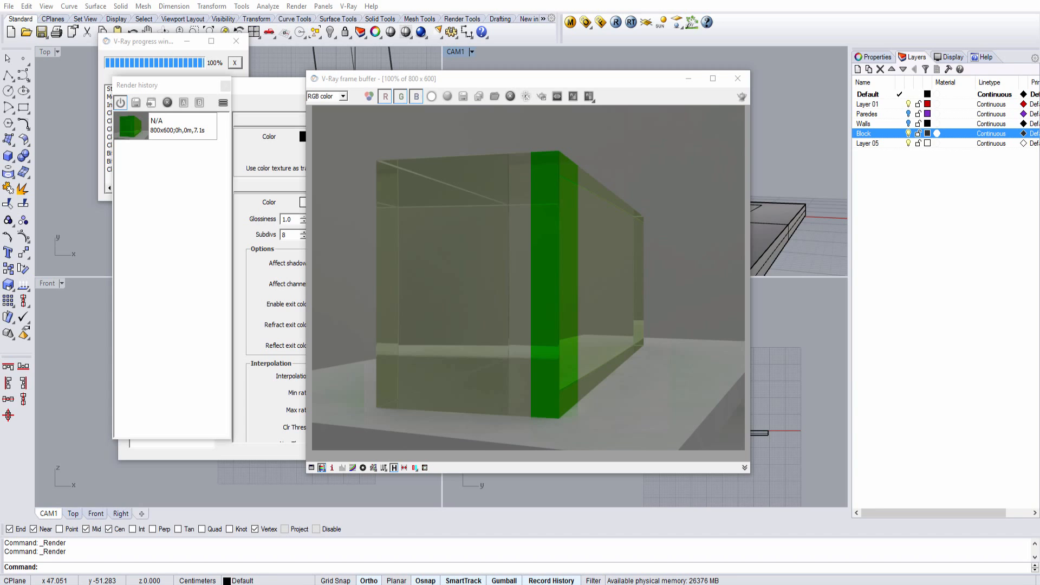
click(737, 79)
drag(359, 79, 529, 100)
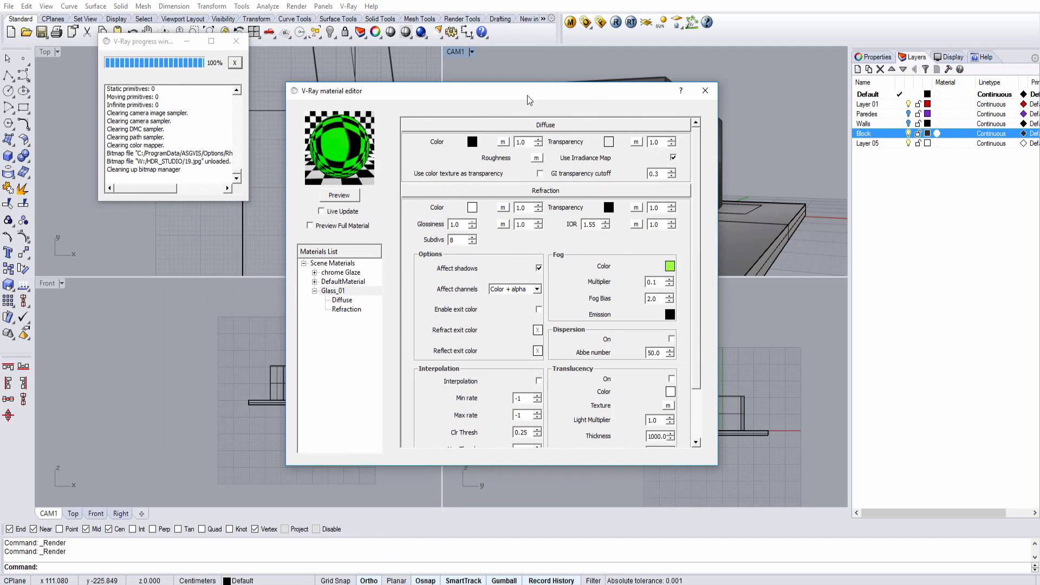